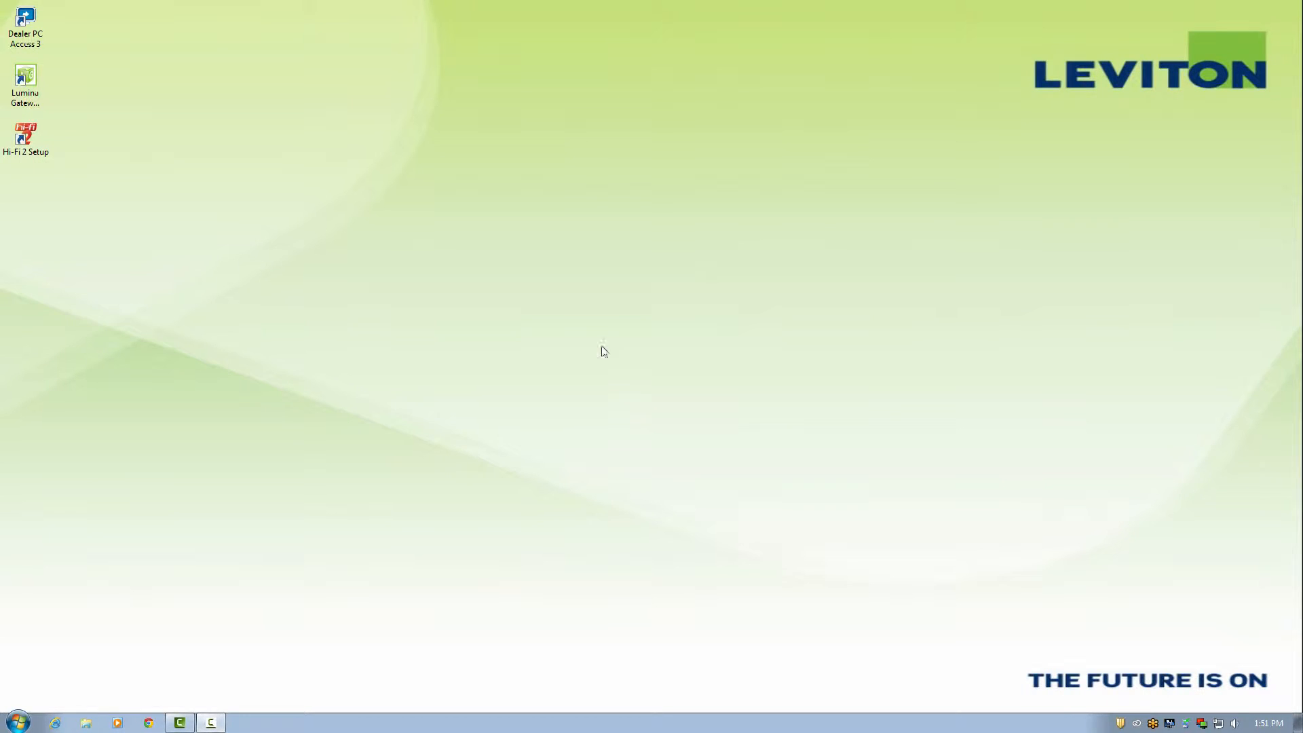
# - Launch Hi-Fi 2 Setup Utility with a new file and look through the File and Tools menus
pyautogui.doubleClick(47, 151)
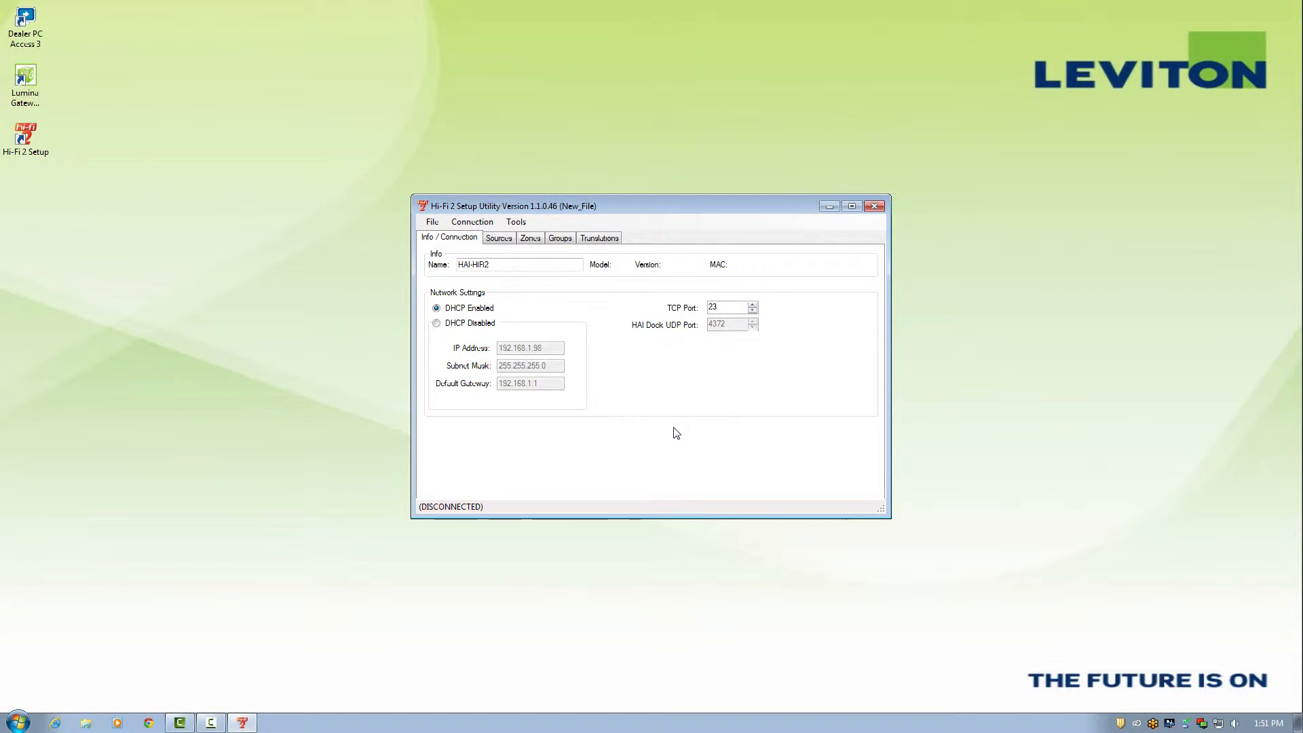
pyautogui.click(432, 222)
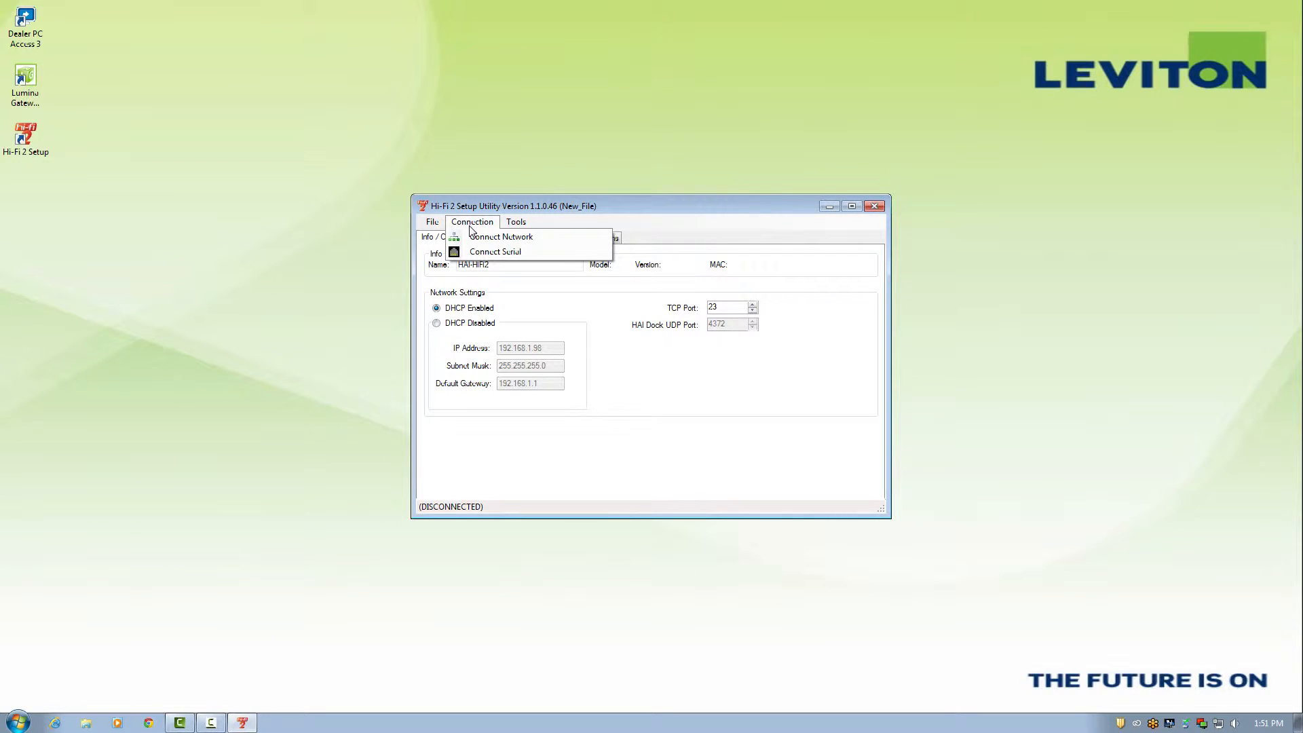
pyautogui.moveTo(518, 232)
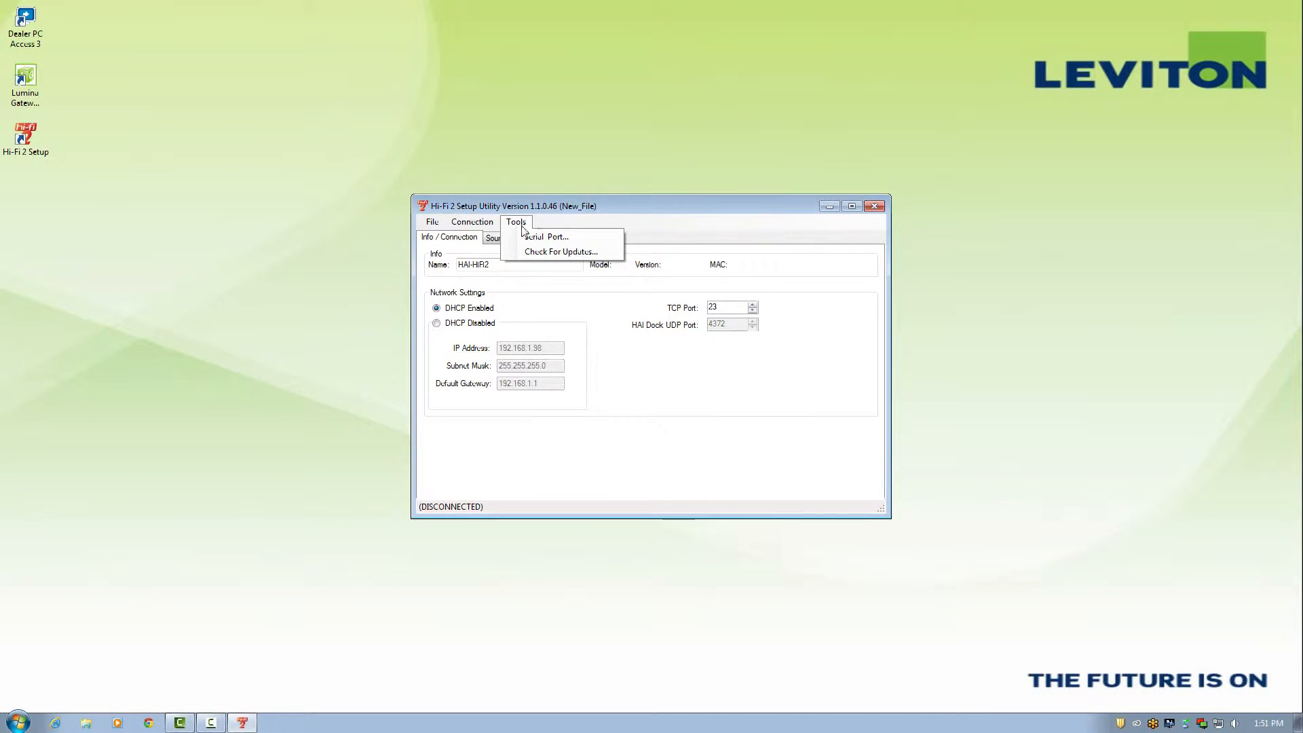
pyautogui.click(569, 225)
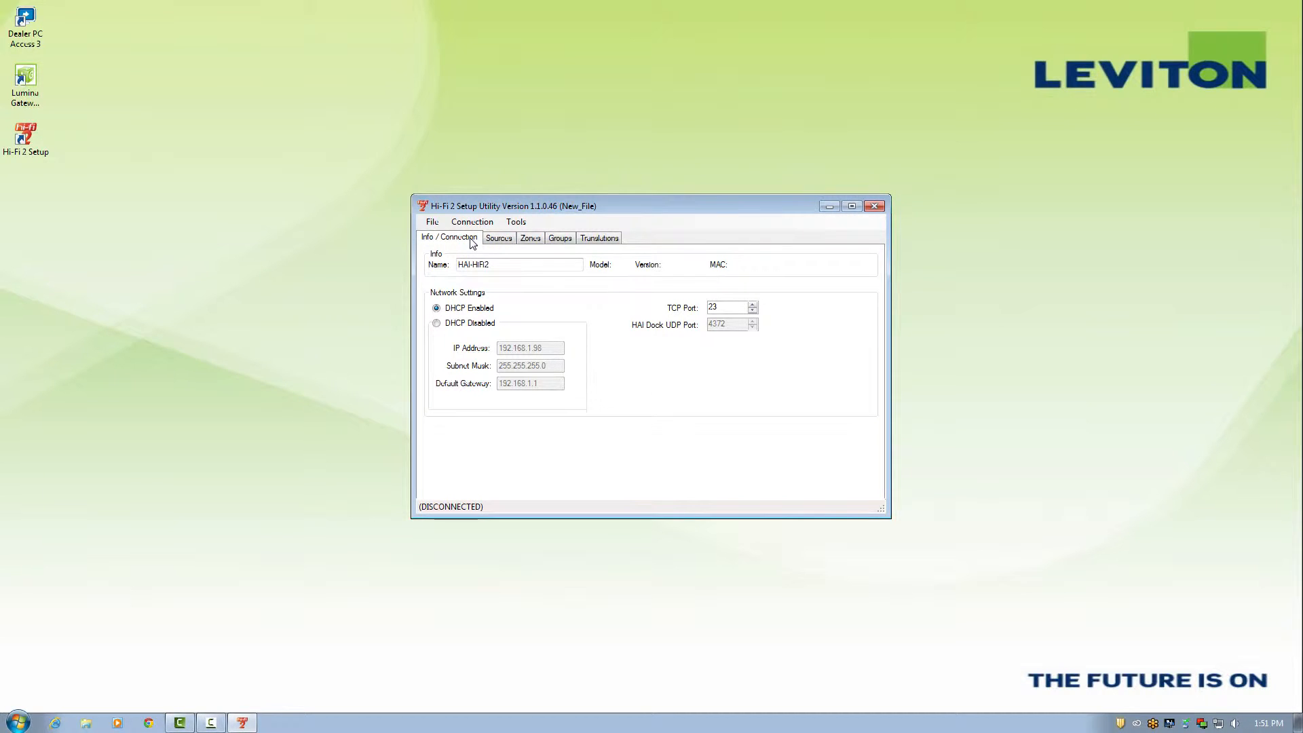
# - Browse the Sources, Zones, Groups and Translations pages
pyautogui.click(508, 239)
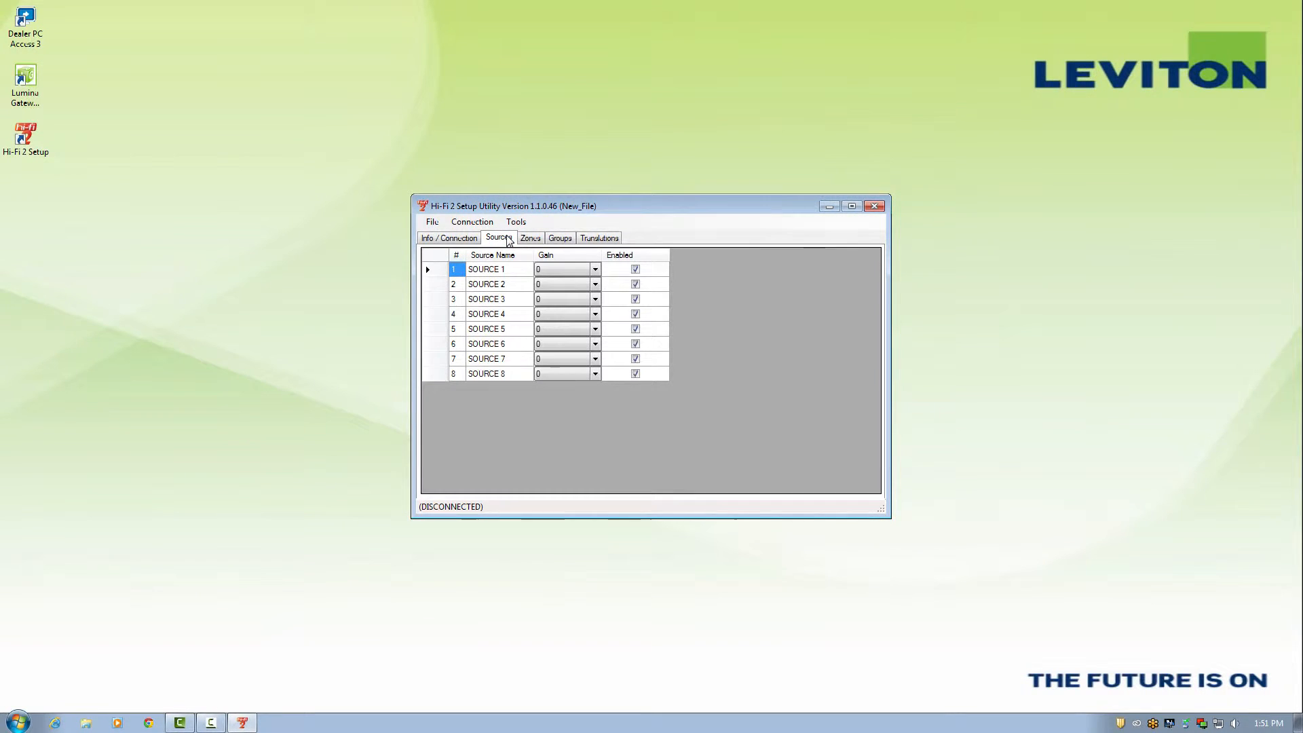
pyautogui.click(529, 239)
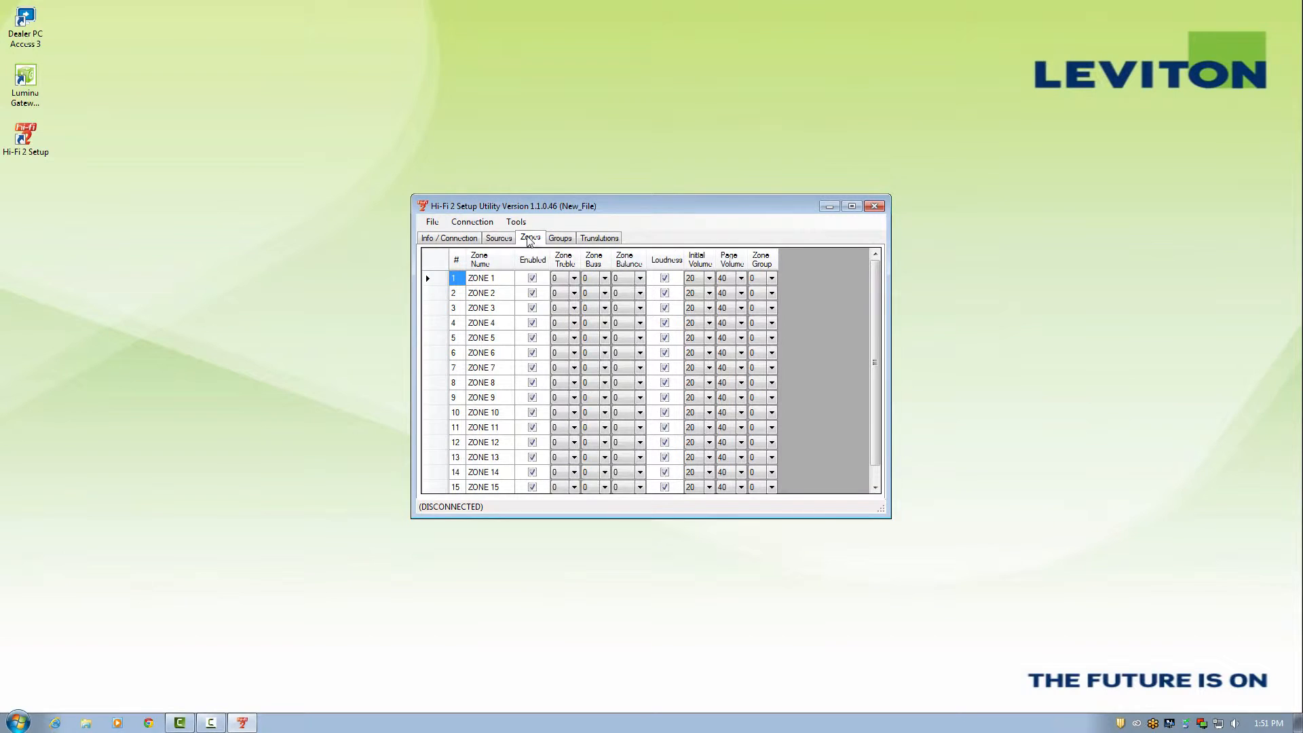
pyautogui.click(562, 239)
pyautogui.click(601, 239)
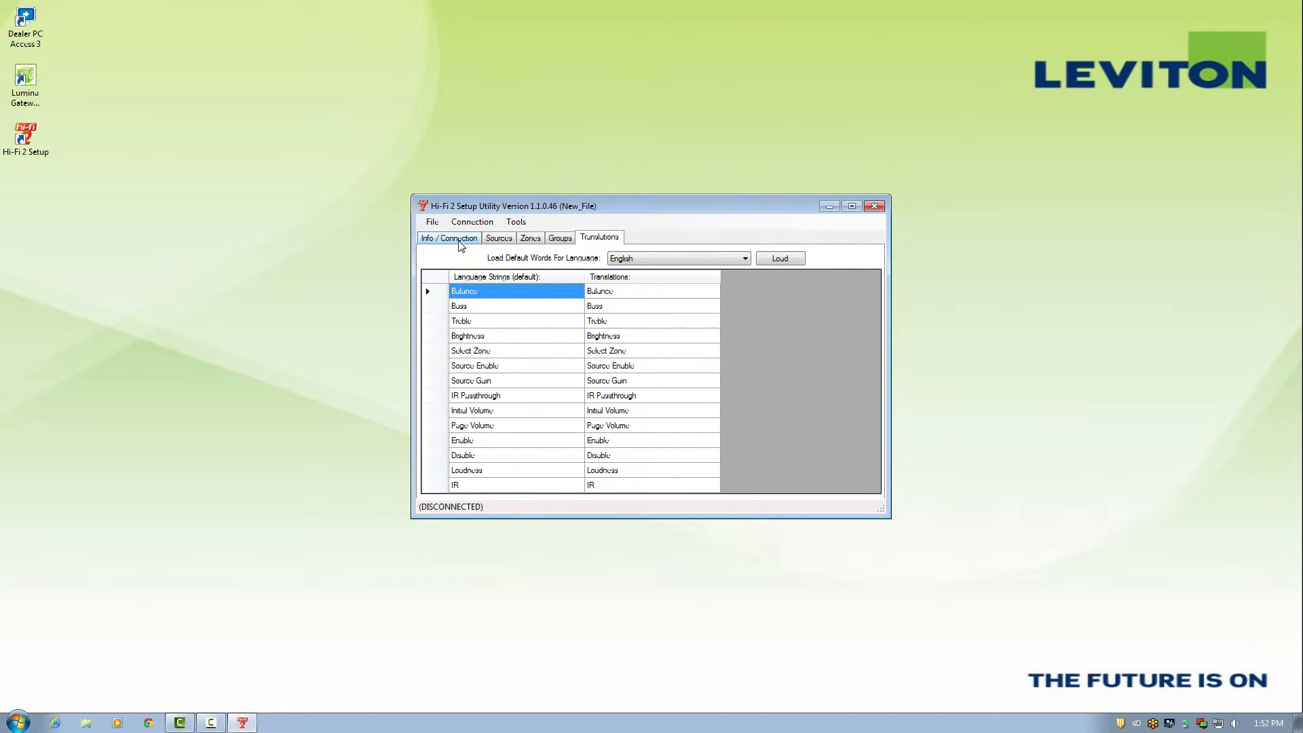
# - Run Tools > Check For Updates, which finds none, then go back to the Info / Connection page
pyautogui.click(515, 222)
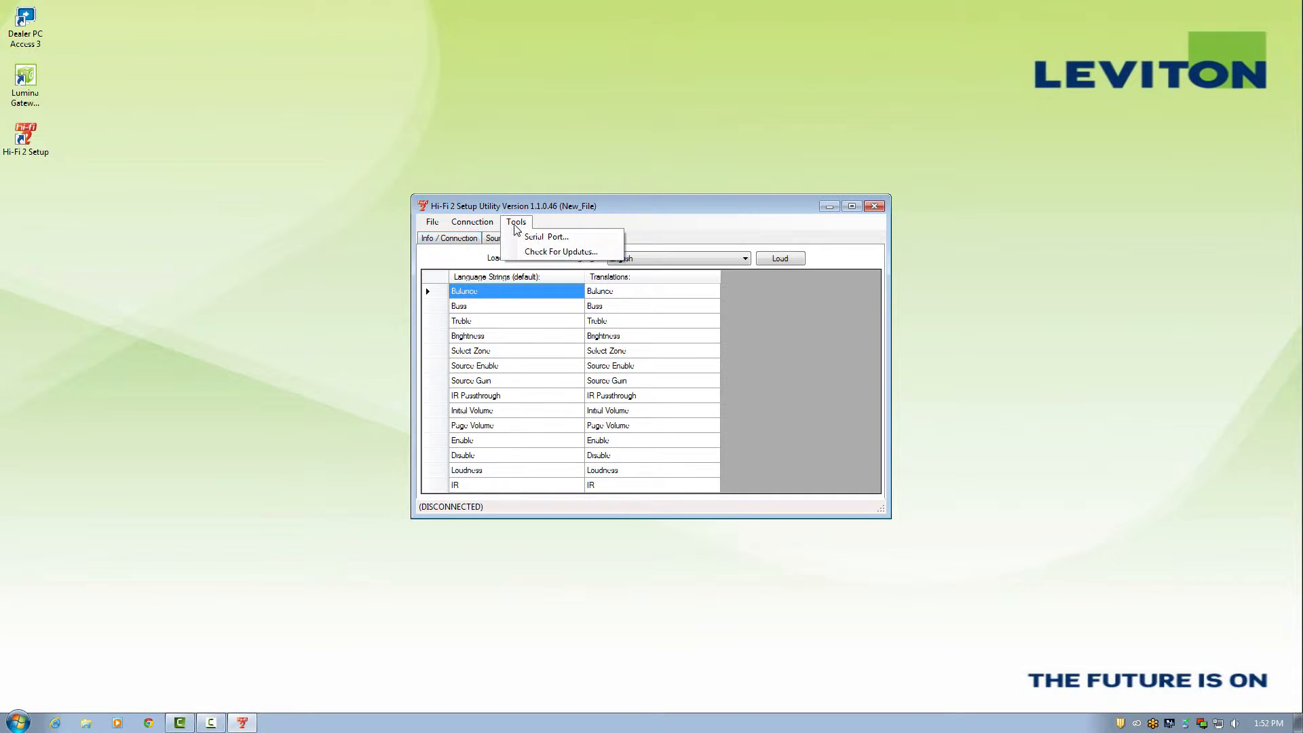
pyautogui.click(526, 253)
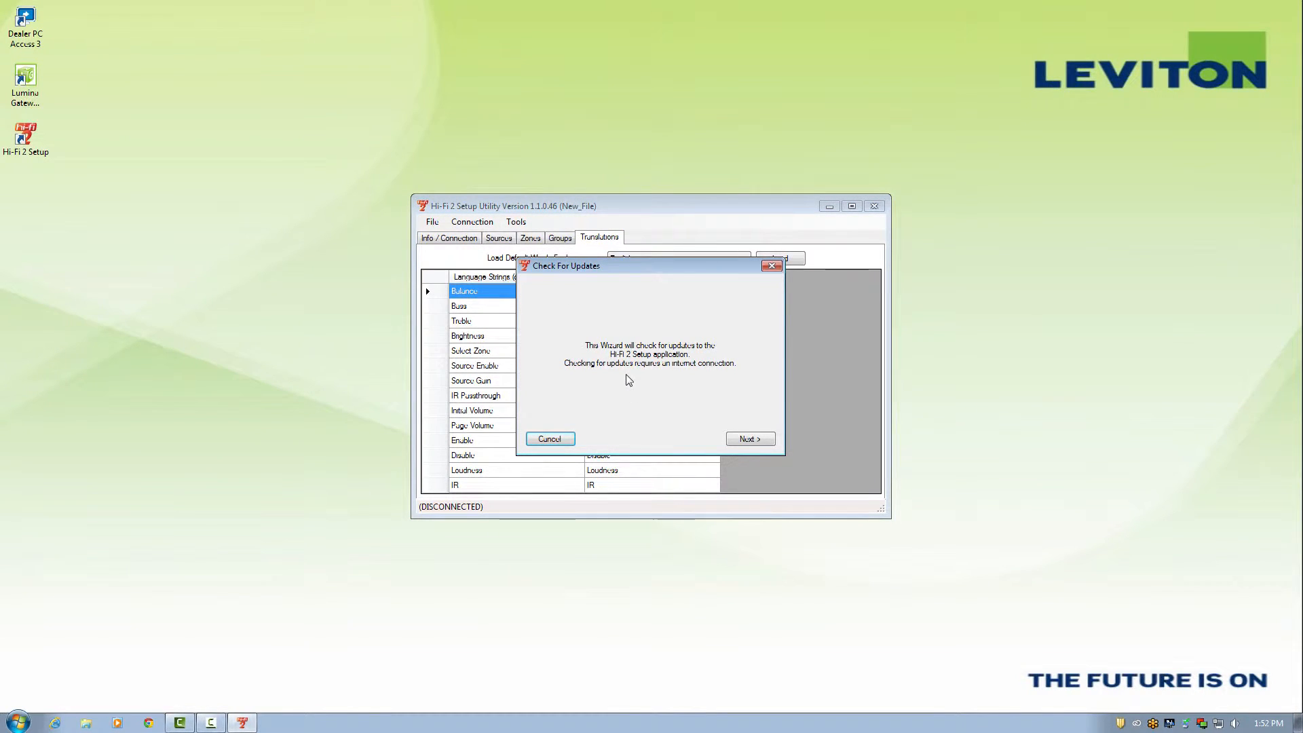
pyautogui.click(751, 441)
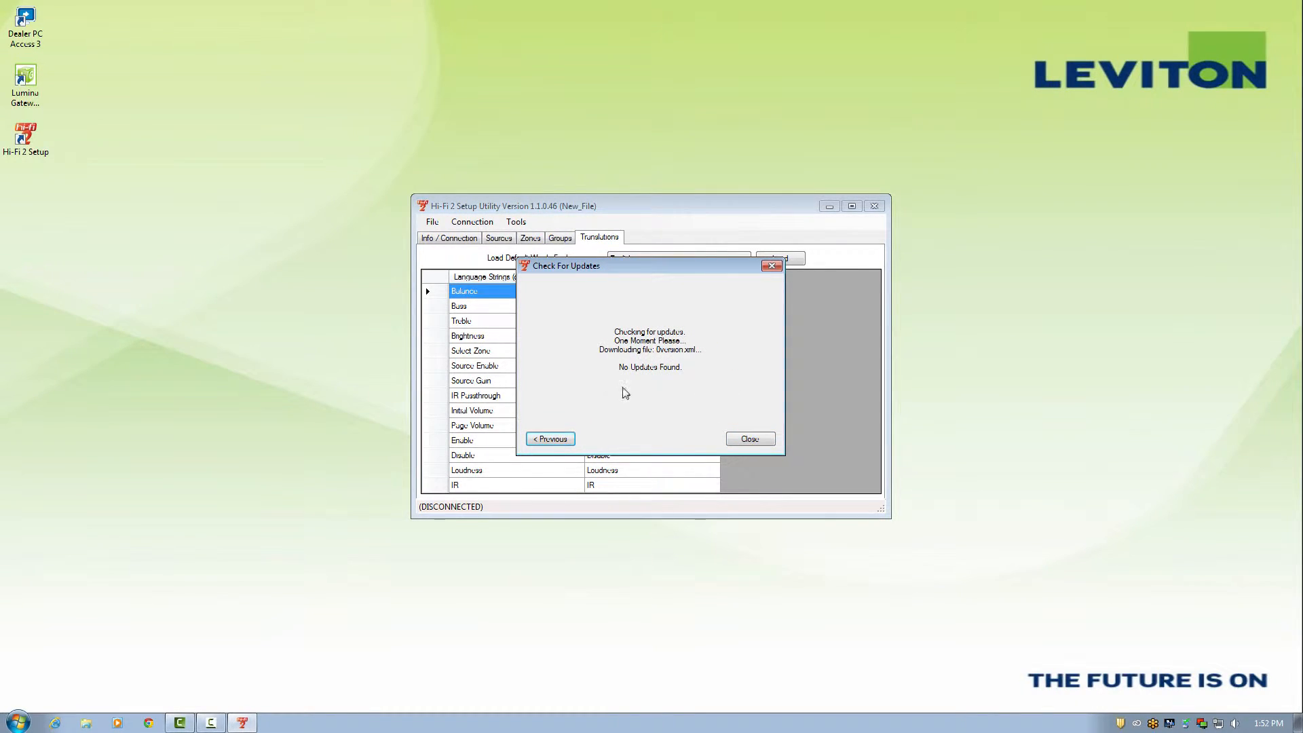
pyautogui.click(752, 442)
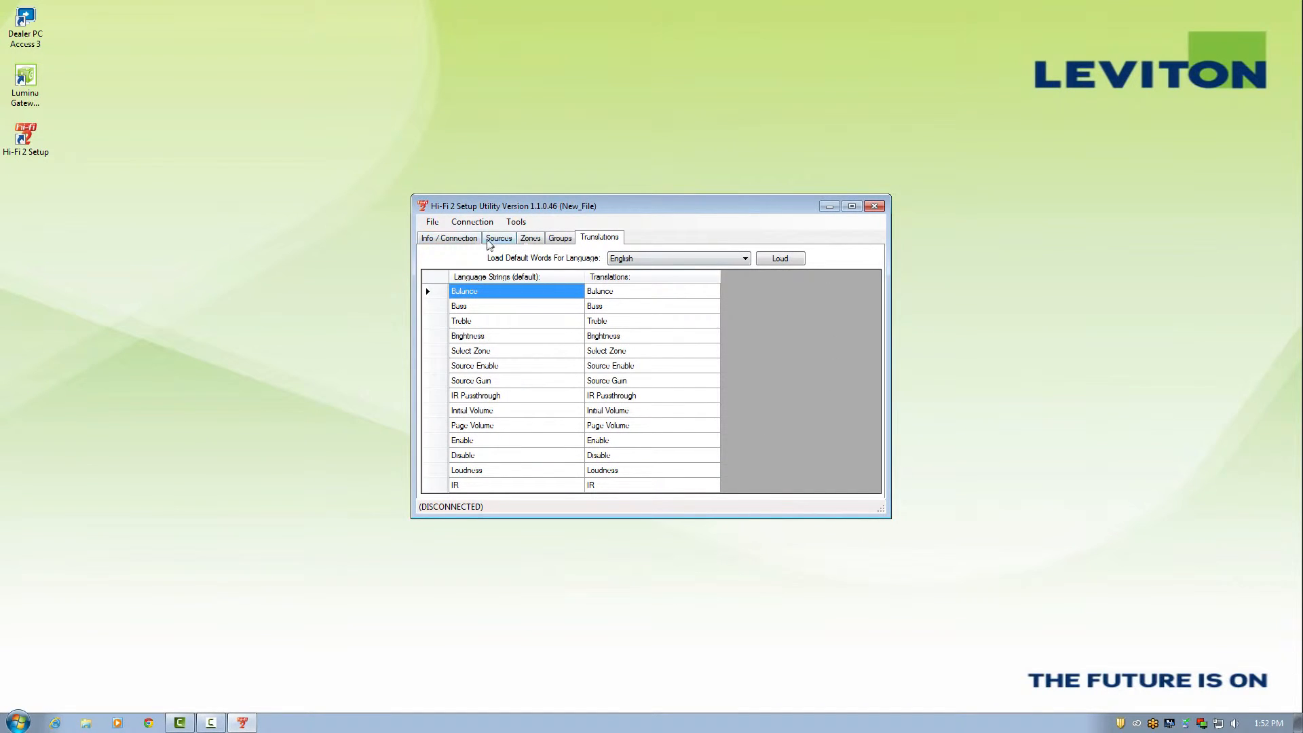
pyautogui.click(453, 243)
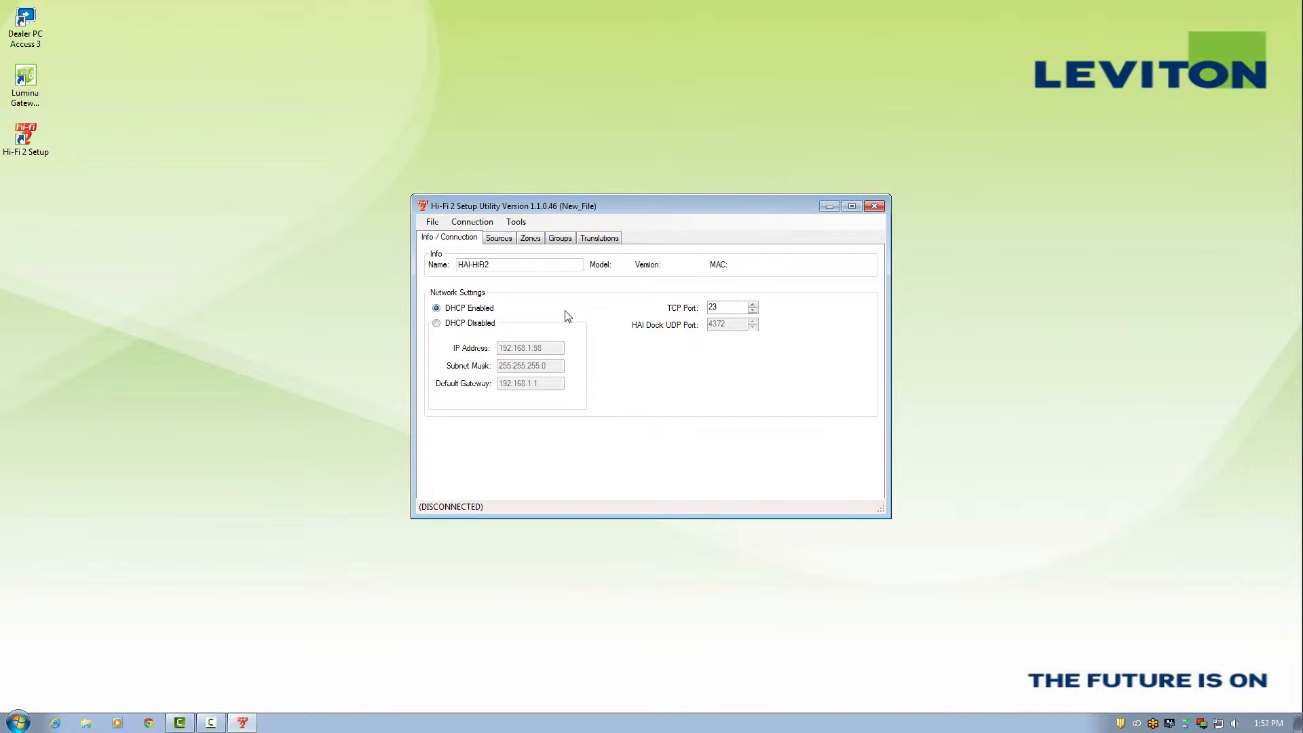
# - Discover the HAI-HIFI2 unit on the network and connect to it
pyautogui.click(475, 222)
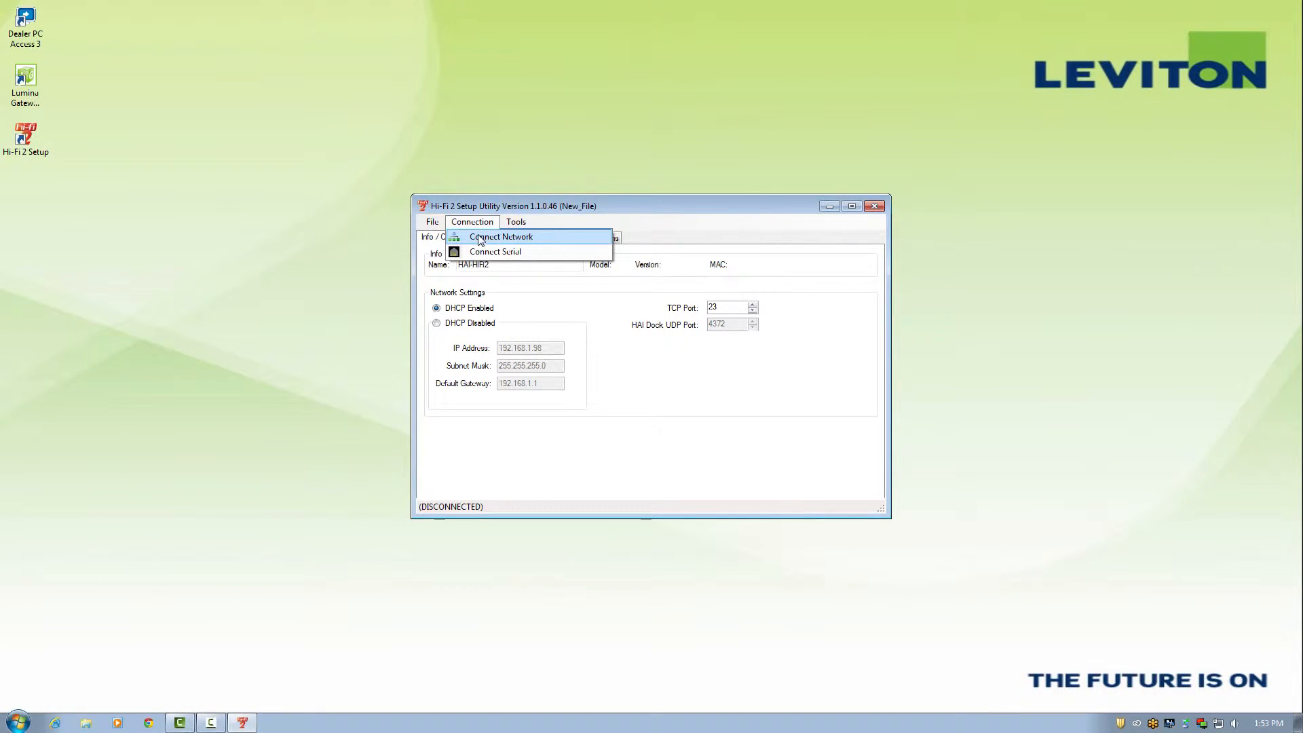
pyautogui.click(478, 237)
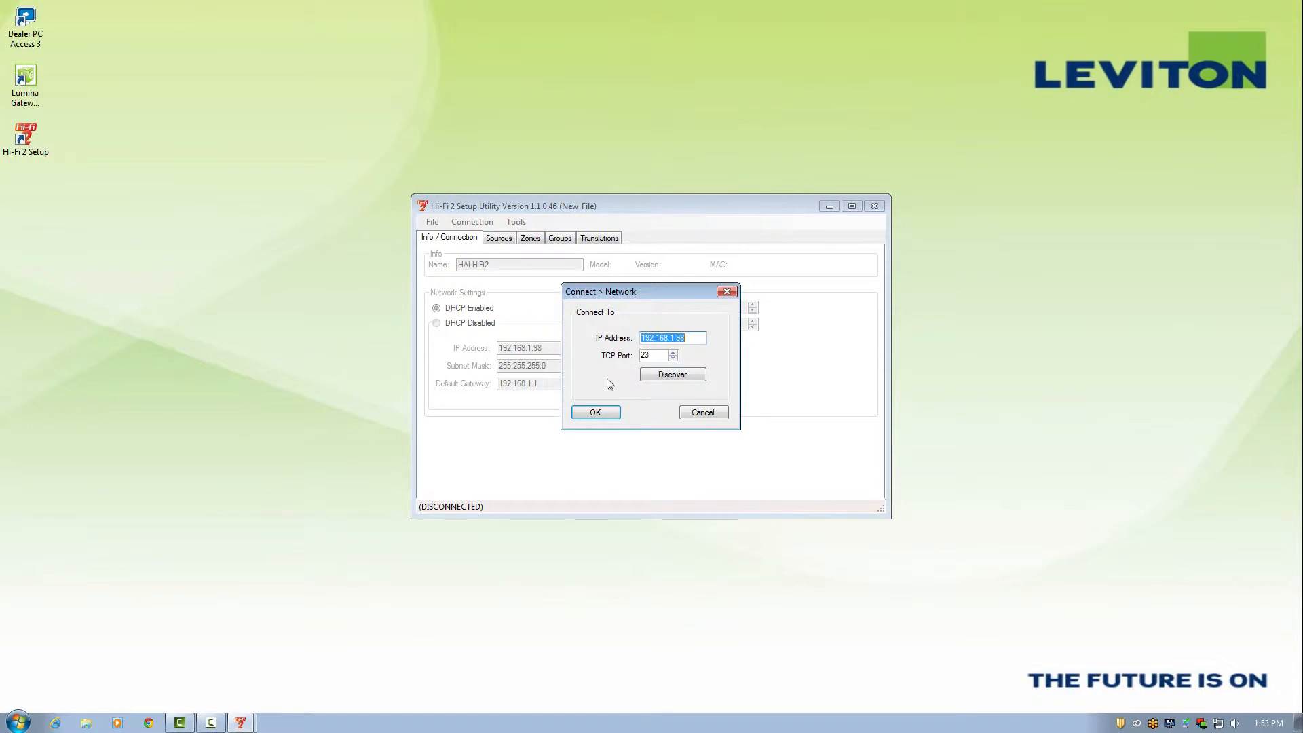
pyautogui.click(669, 376)
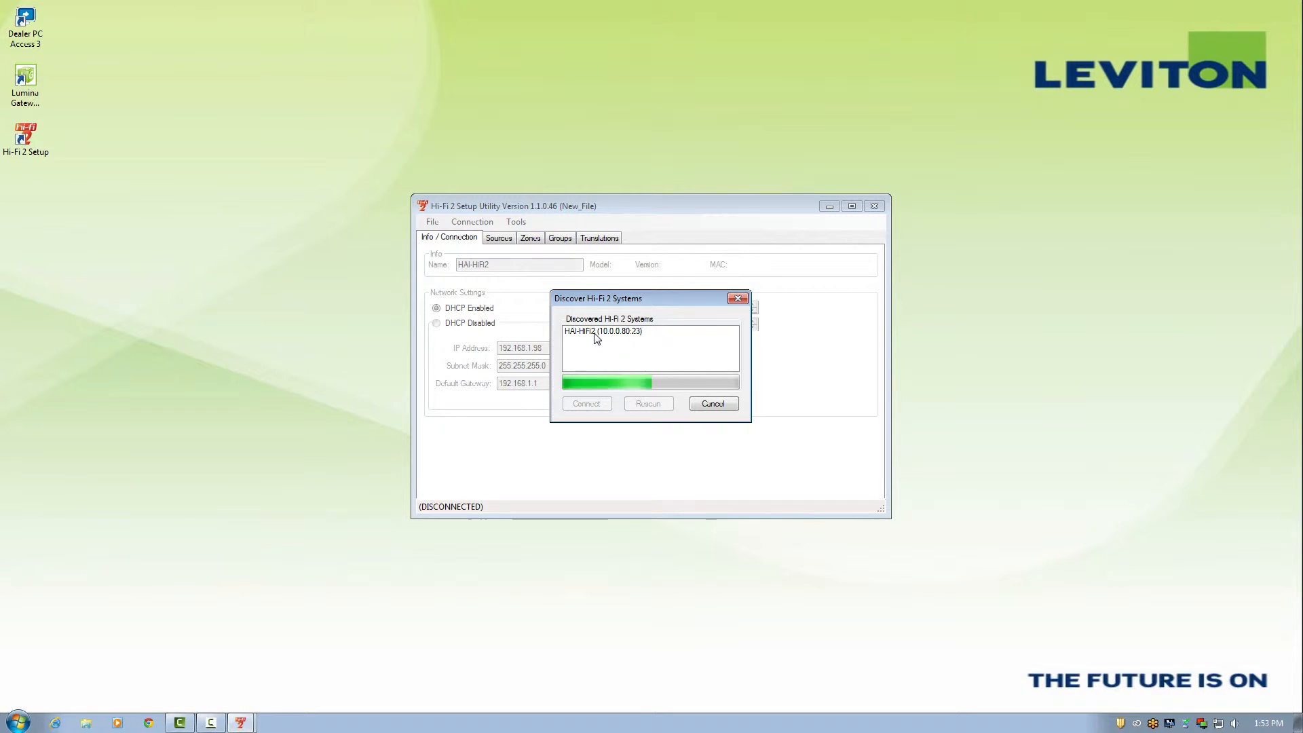
pyautogui.click(594, 330)
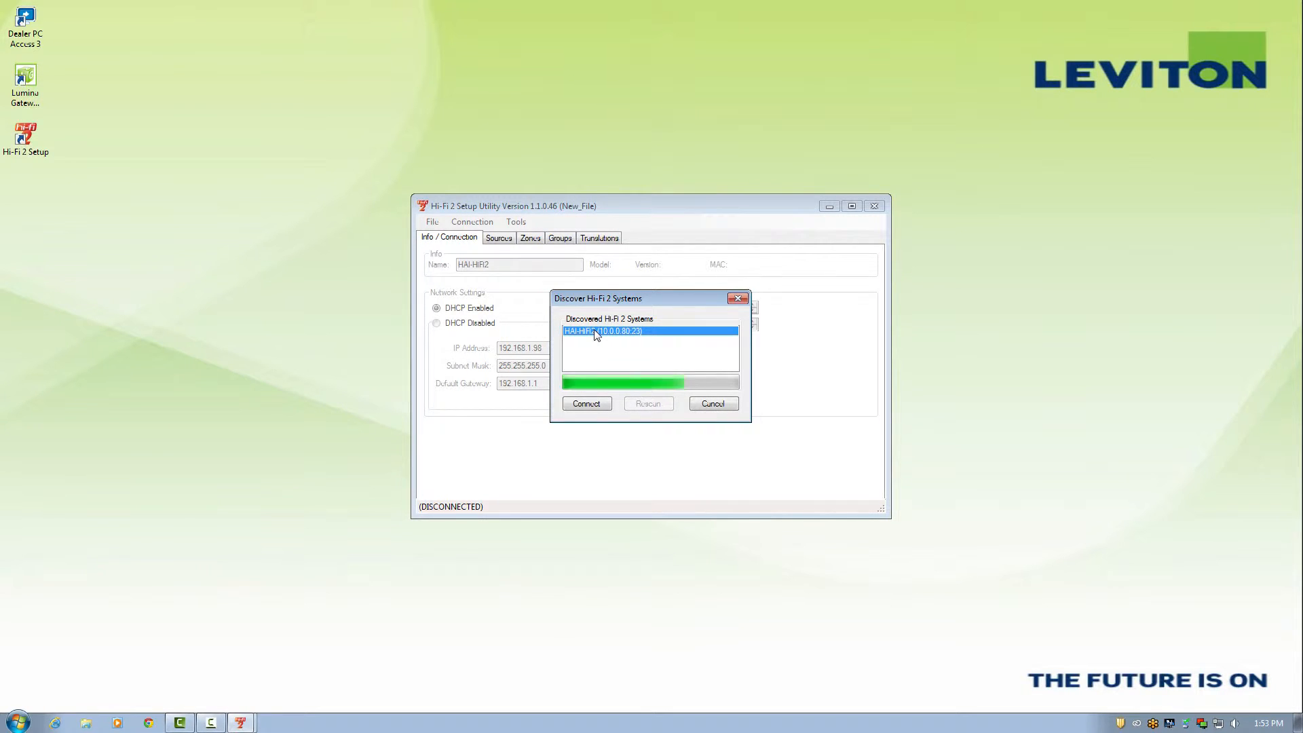
pyautogui.click(587, 405)
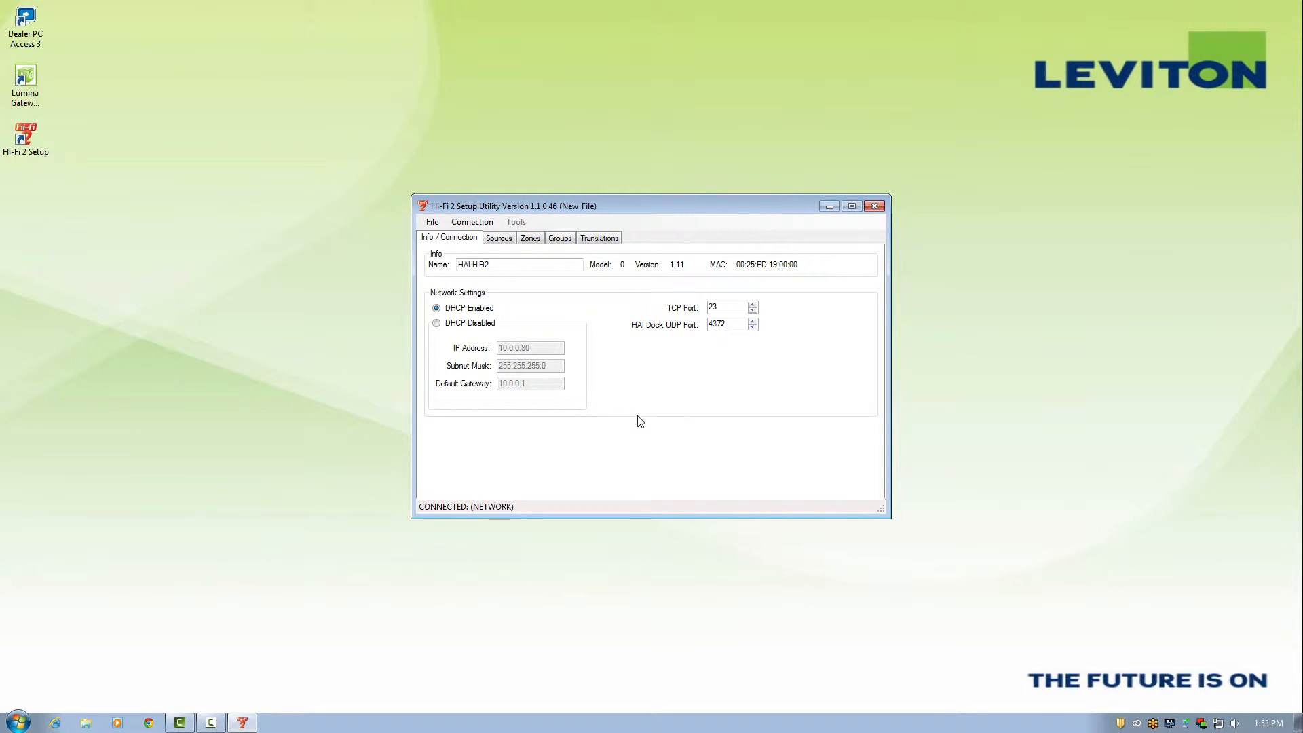
# - Disable DHCP so the unit keeps fixed address 10.0.0.80, and view the sources list
pyautogui.click(438, 325)
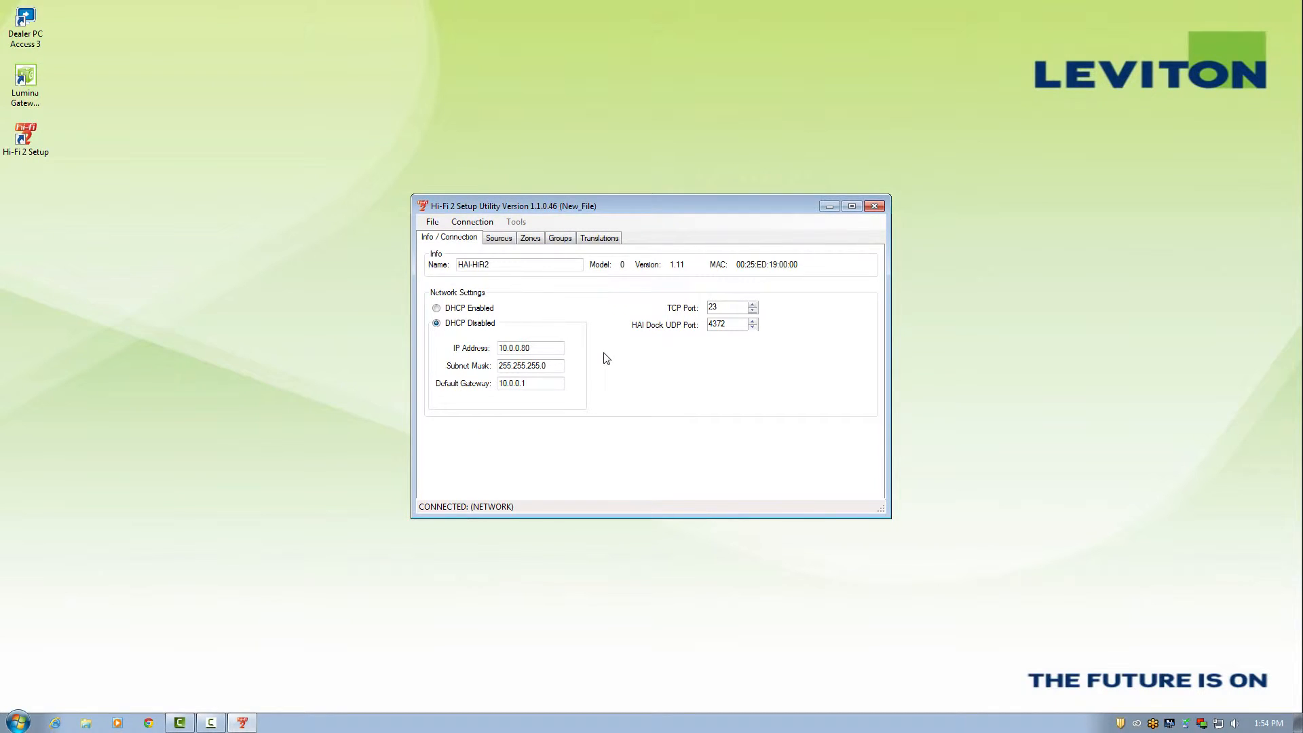
pyautogui.click(504, 239)
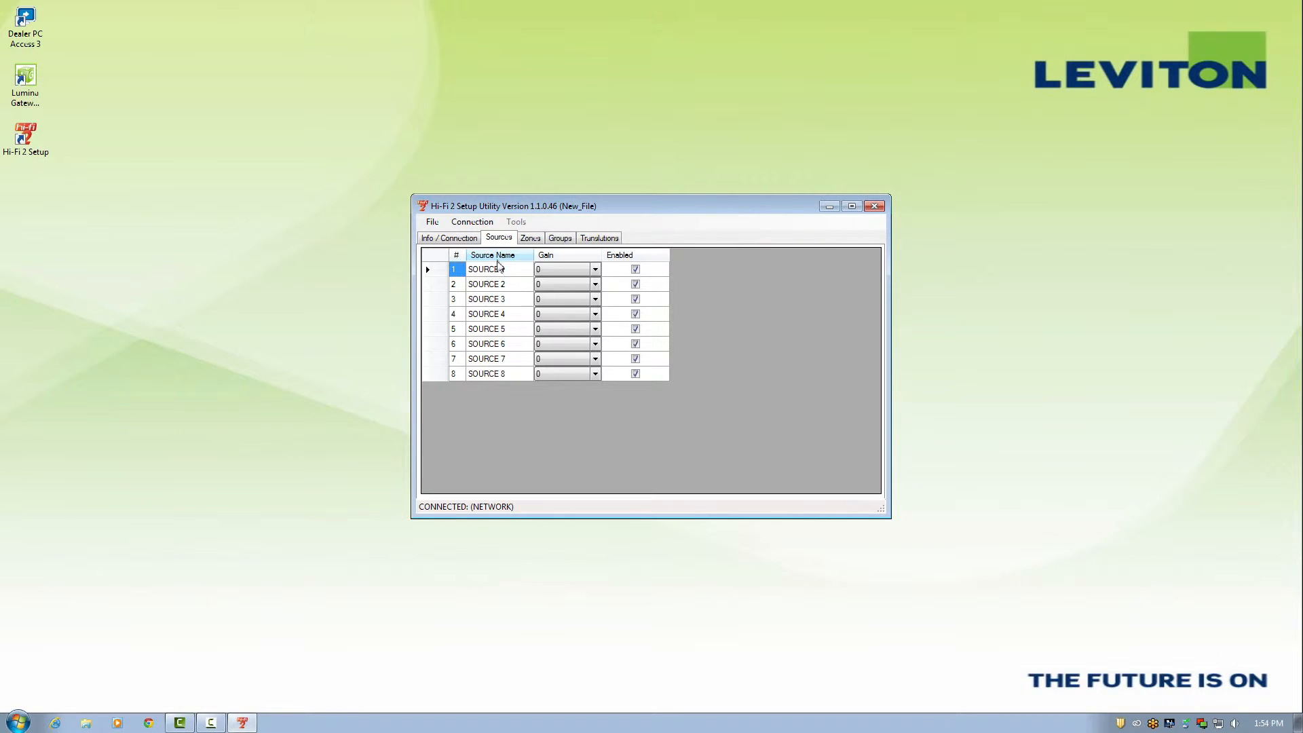
# - Check SOURCE 1's gain, leaving it at 0, and keep SOURCE 8 enabled
pyautogui.click(497, 272)
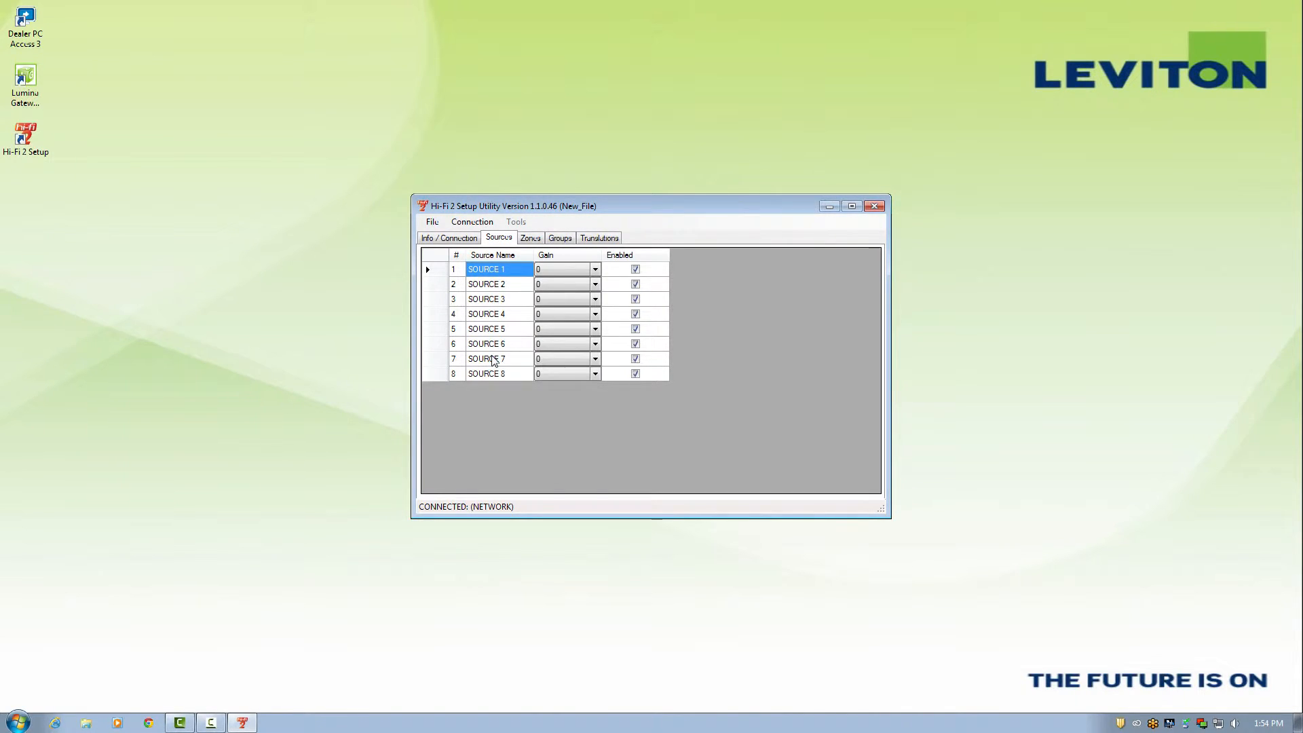
pyautogui.click(596, 271)
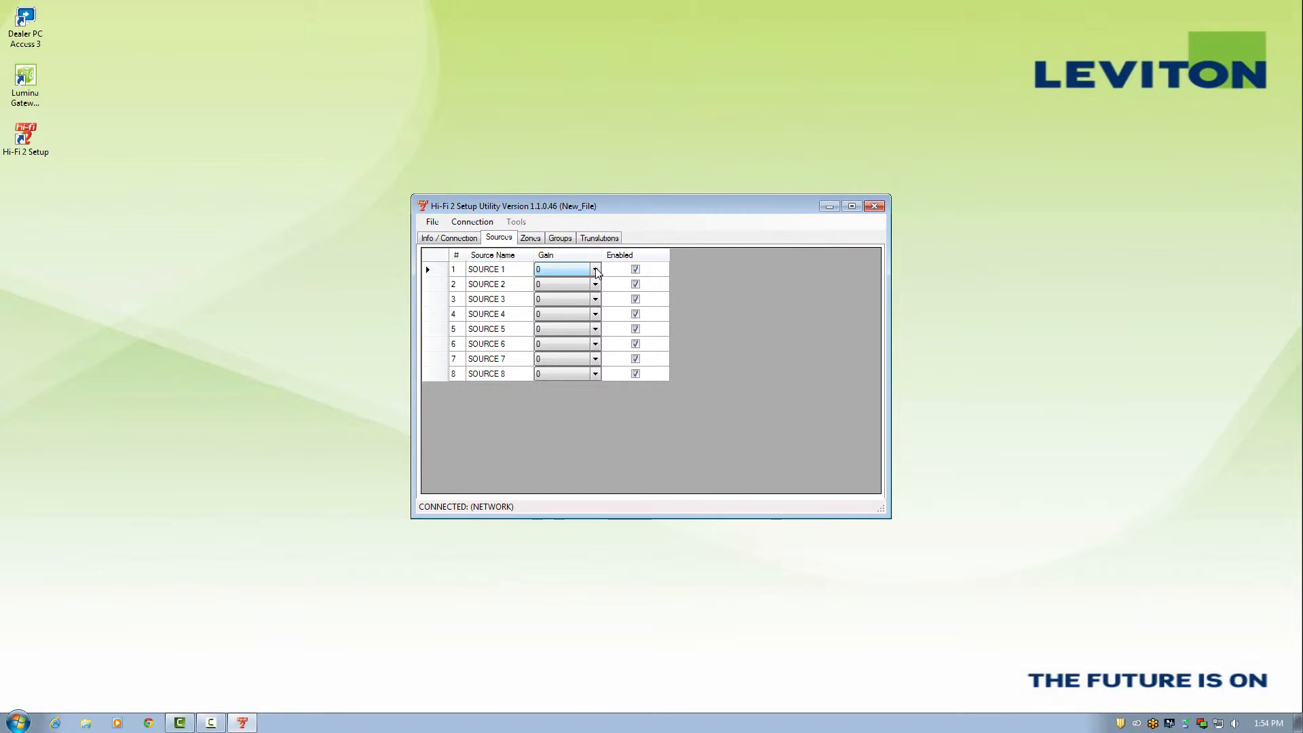
pyautogui.click(596, 270)
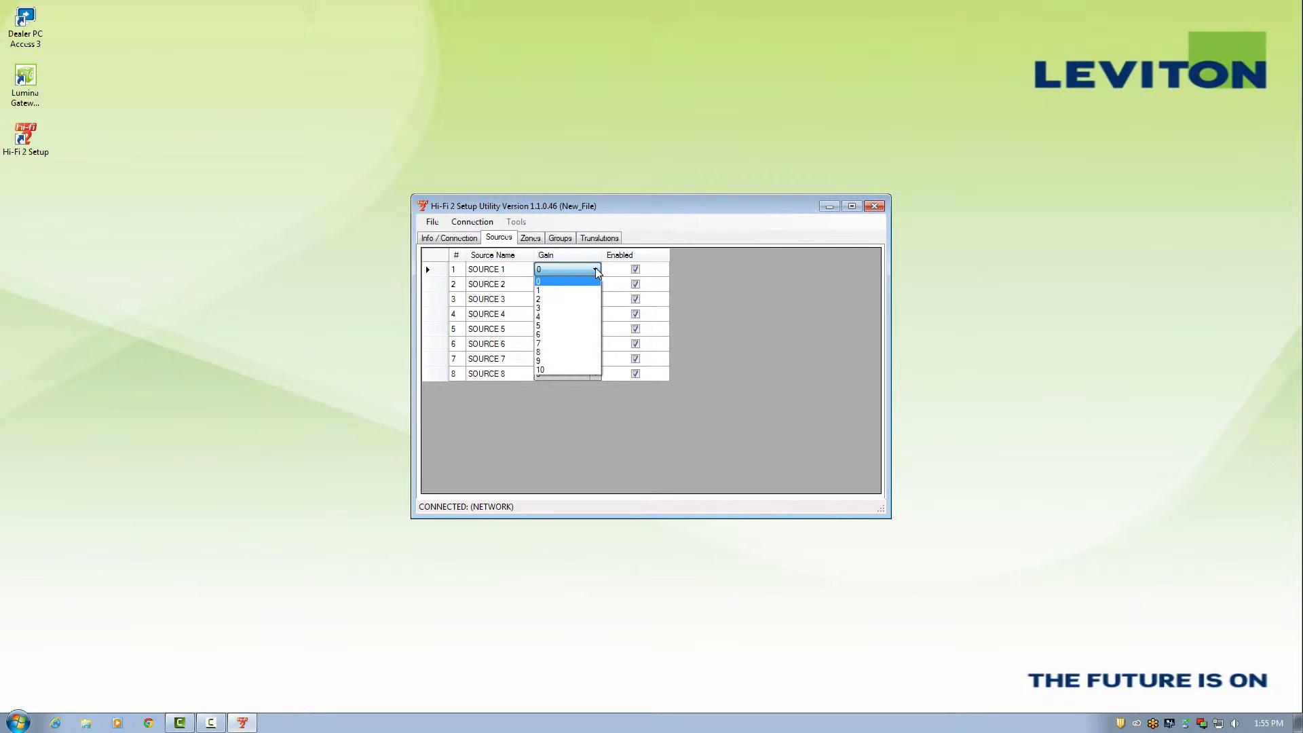
pyautogui.click(617, 262)
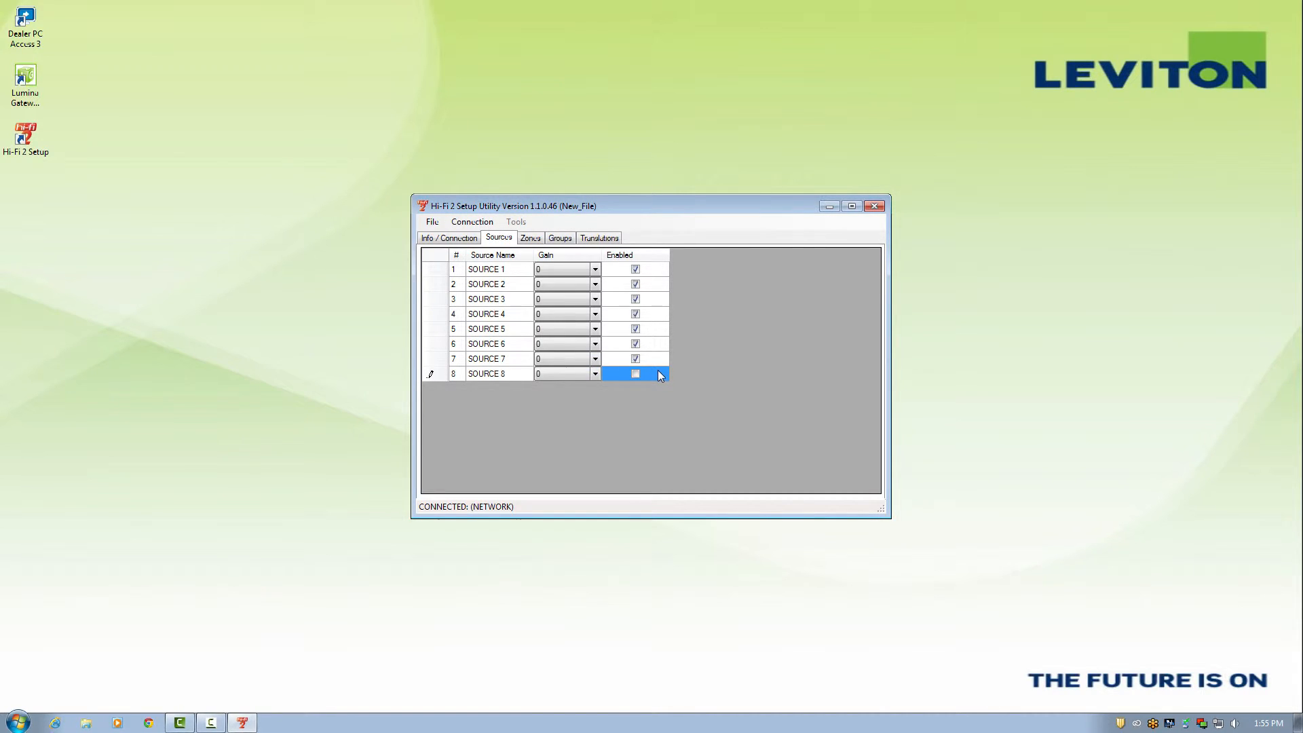
pyautogui.click(636, 375)
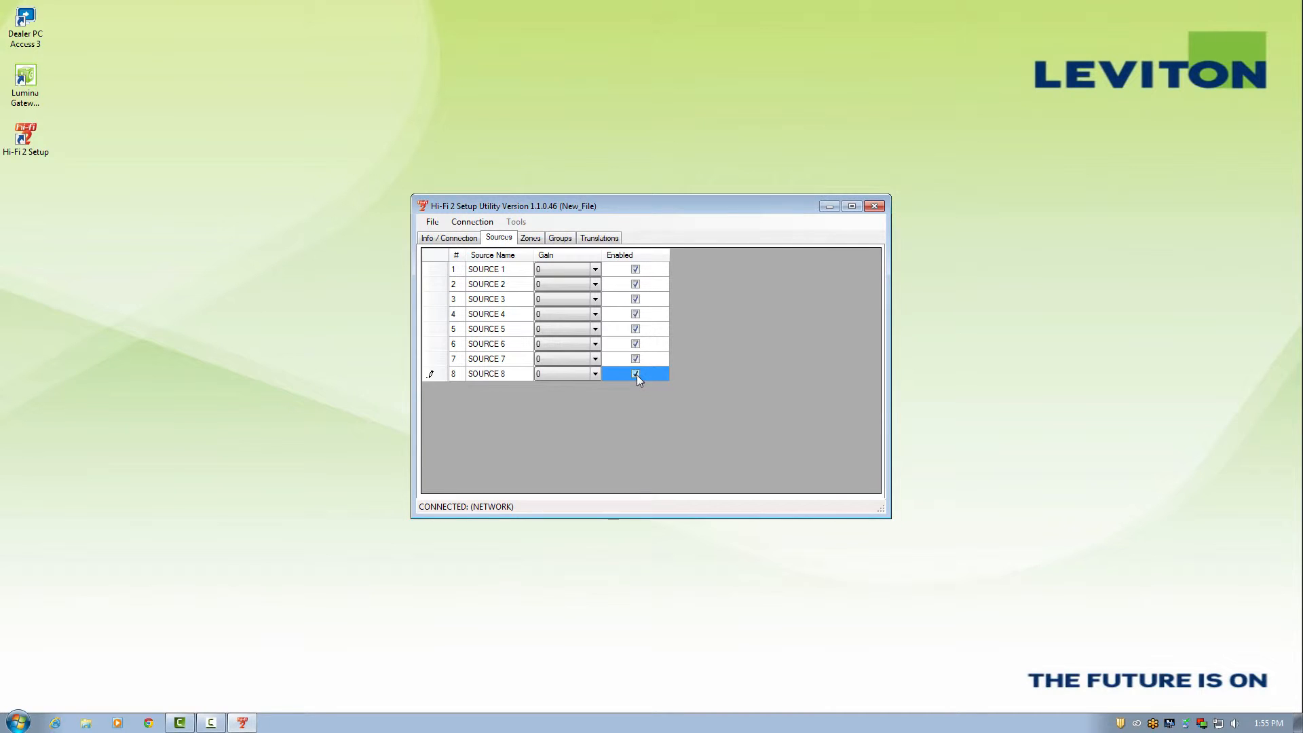
pyautogui.click(532, 239)
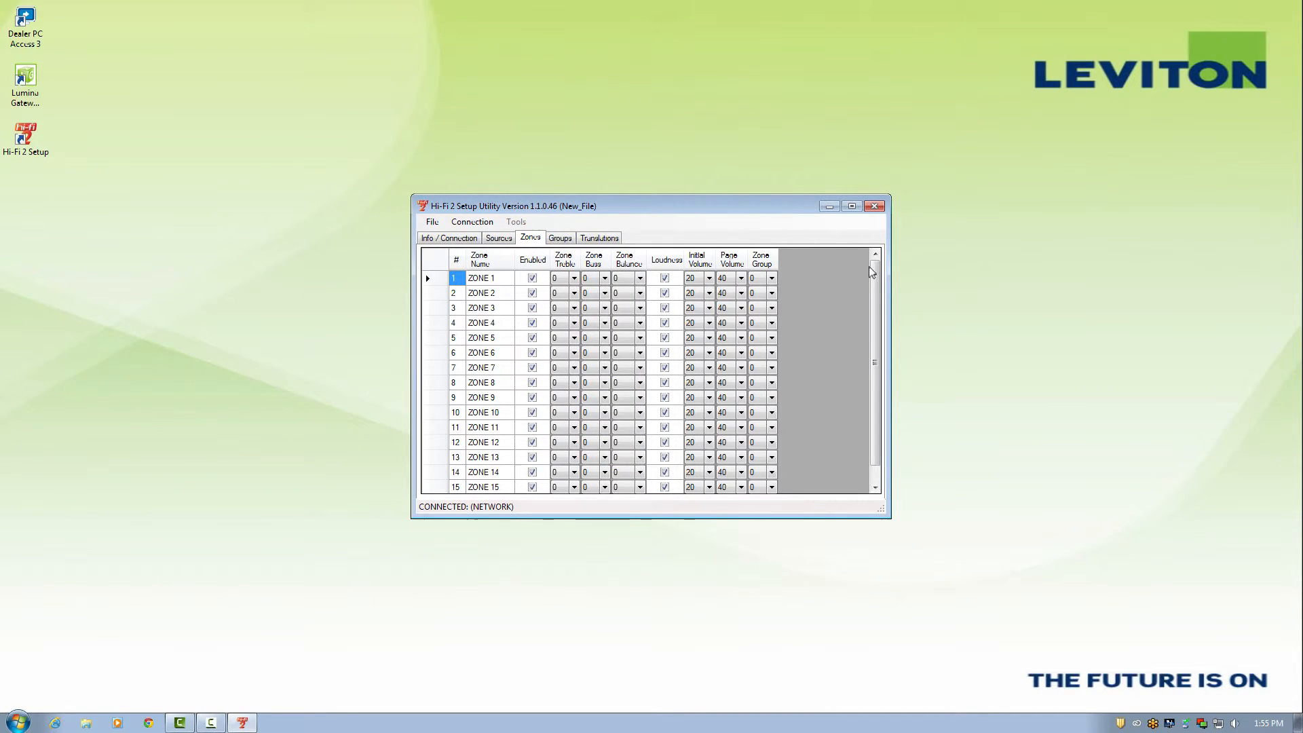
pyautogui.moveTo(880, 273); pyautogui.dragTo(877, 292)
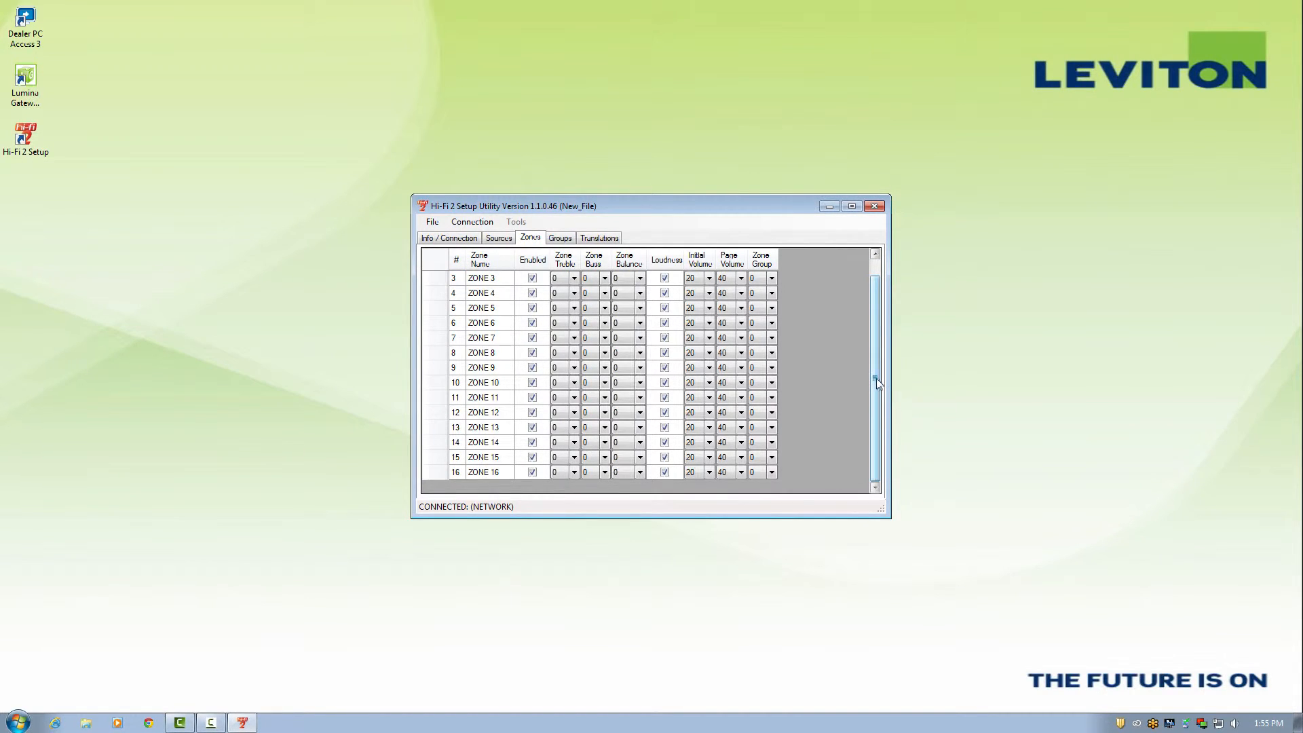
pyautogui.moveTo(875, 384); pyautogui.dragTo(881, 355)
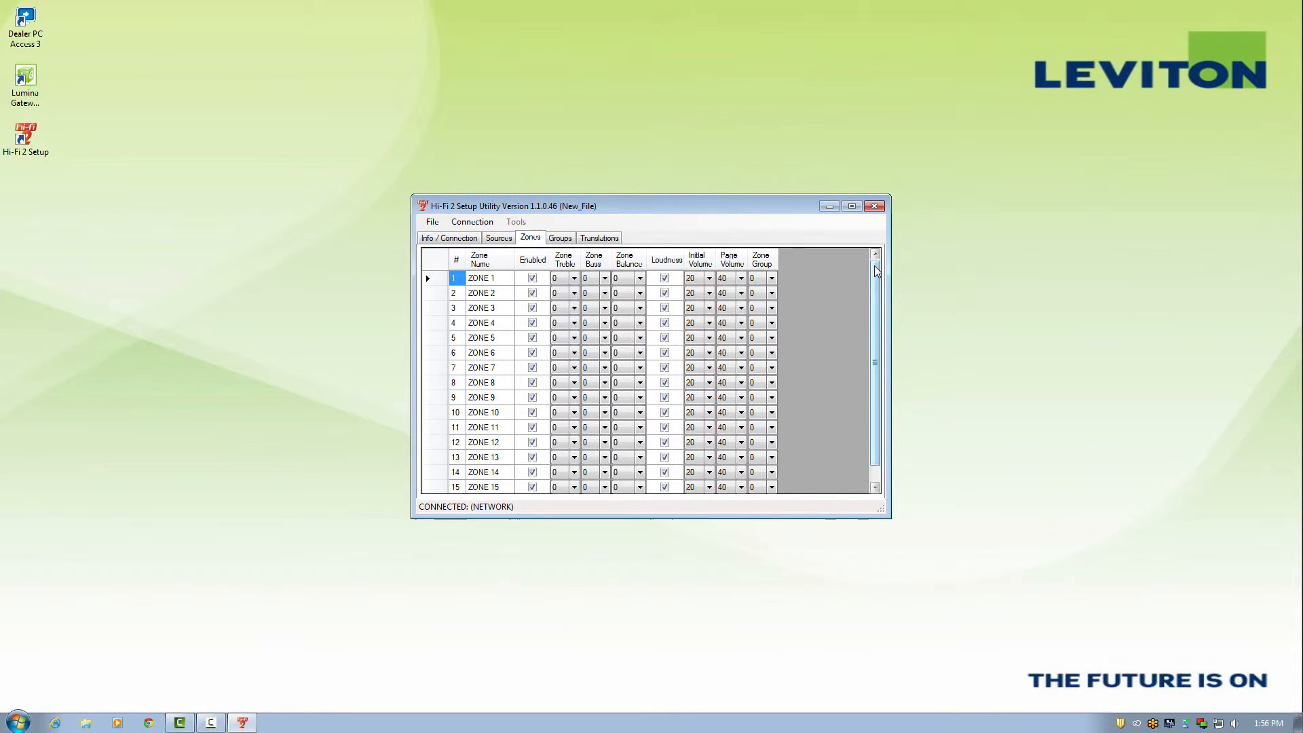
pyautogui.click(484, 279)
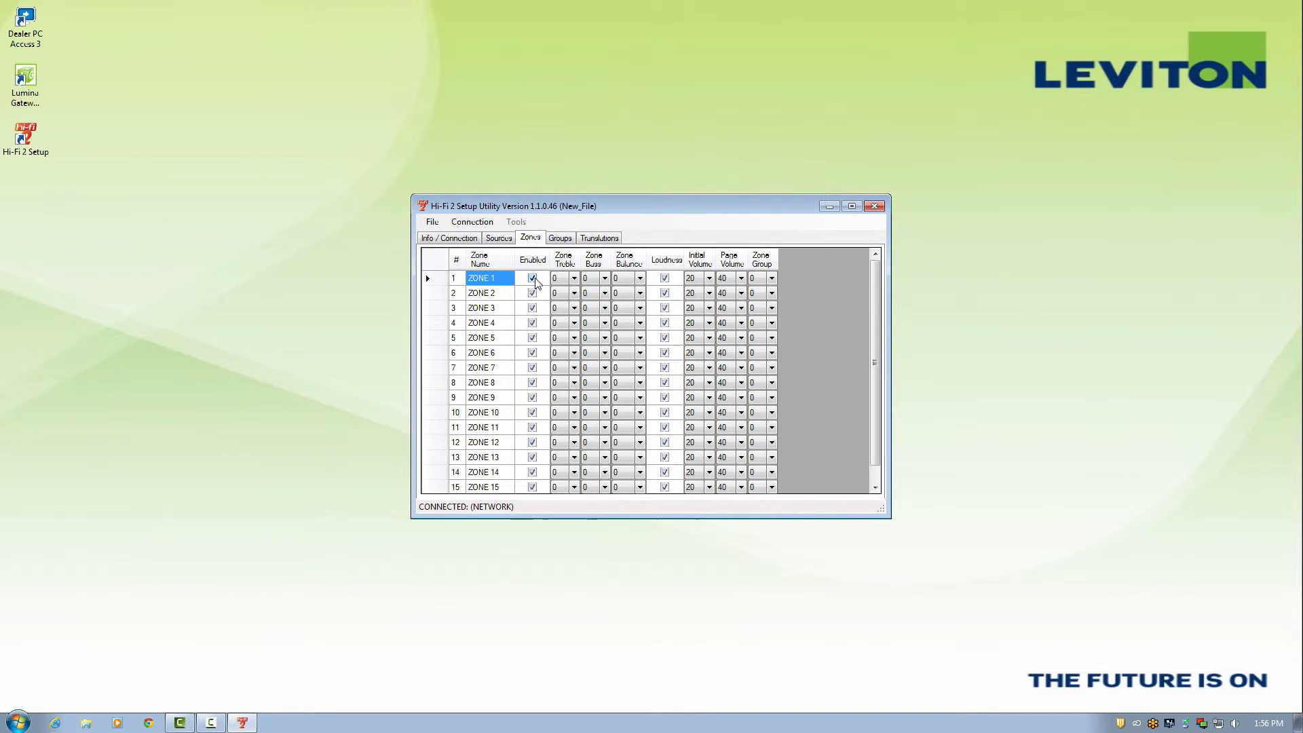
pyautogui.scroll(-1, 543, 305)
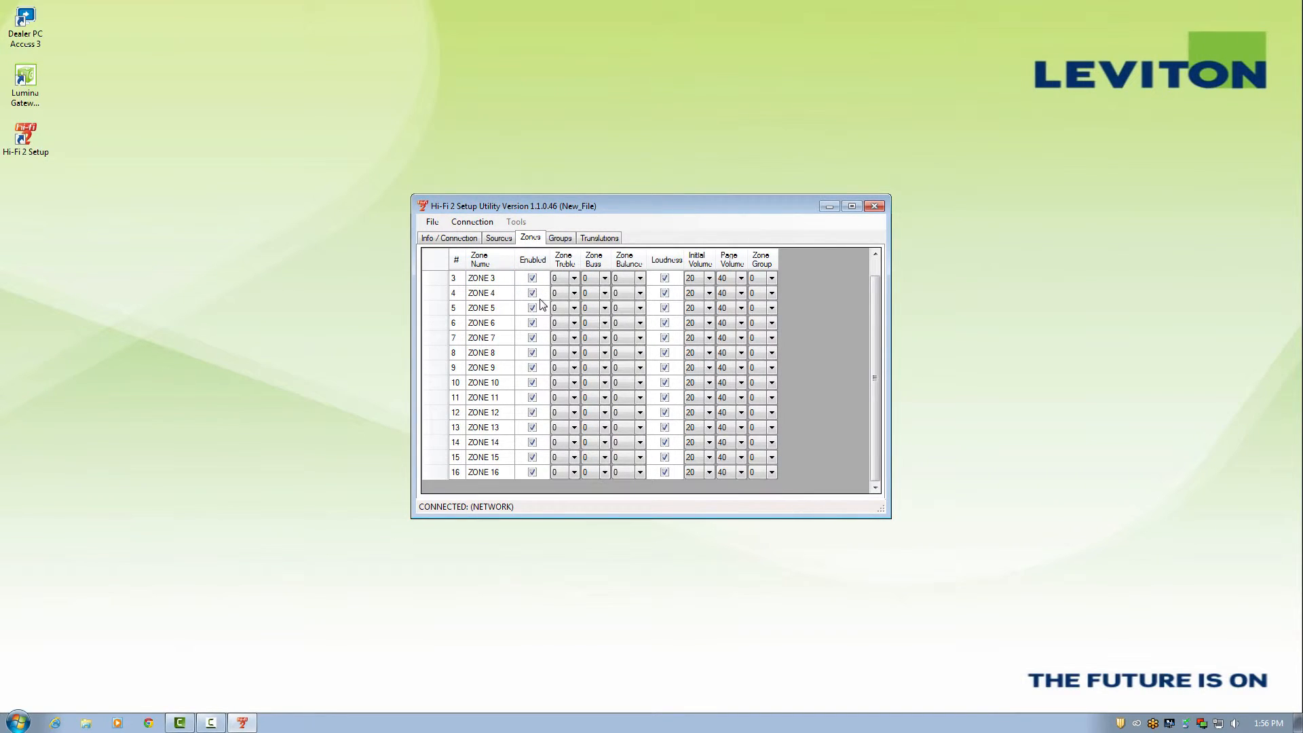
pyautogui.scroll(1, 543, 305)
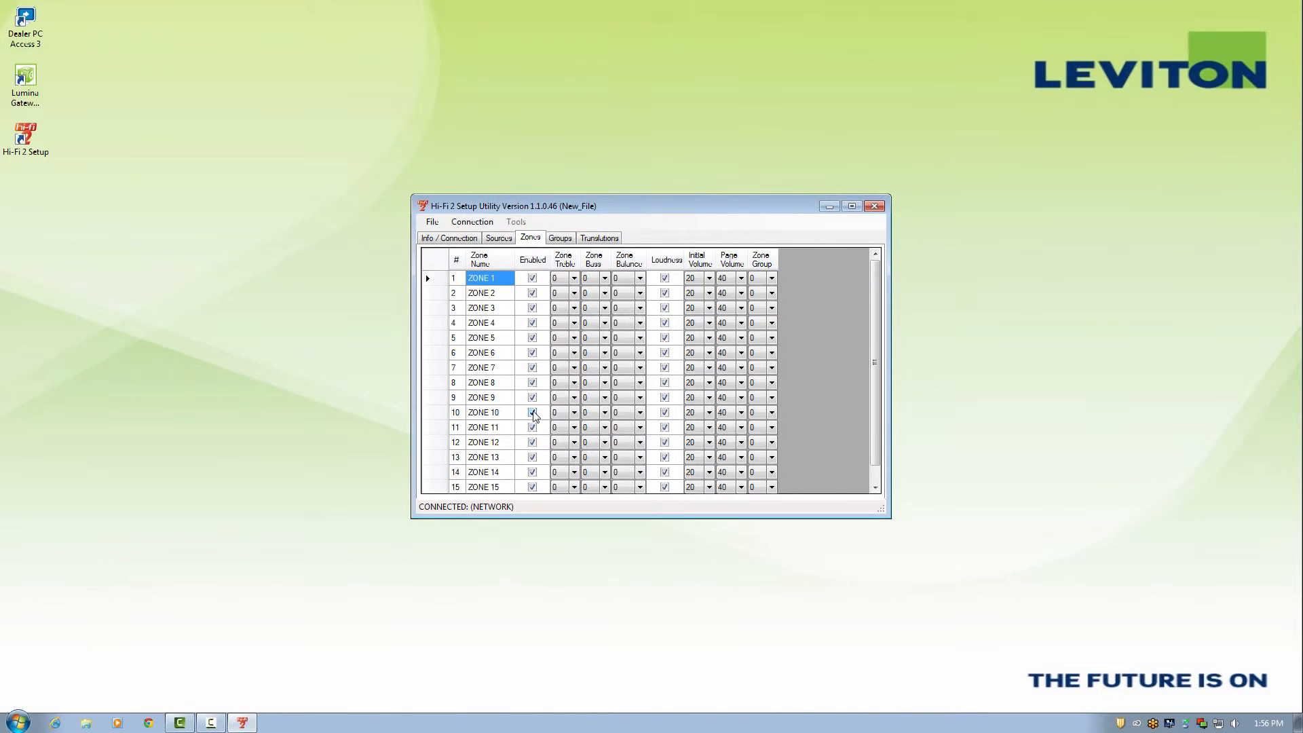
pyautogui.click(574, 281)
pyautogui.click(574, 279)
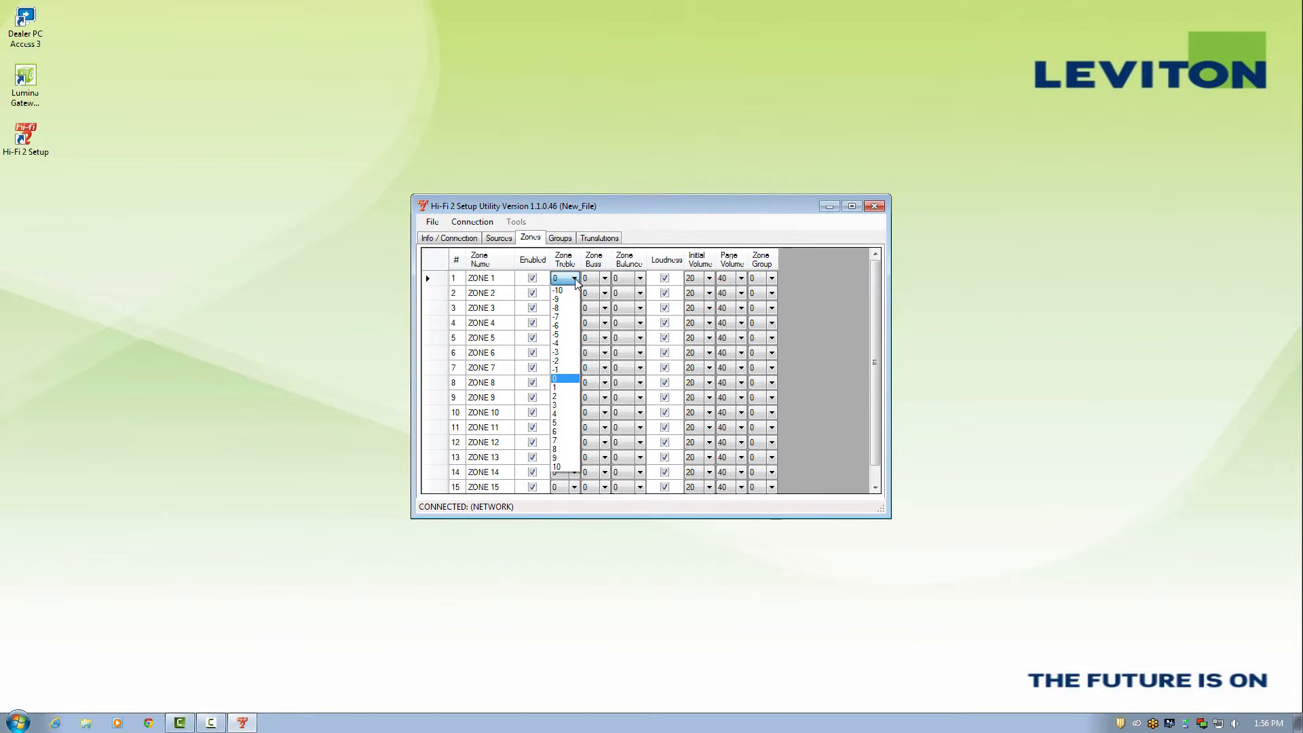
pyautogui.click(576, 279)
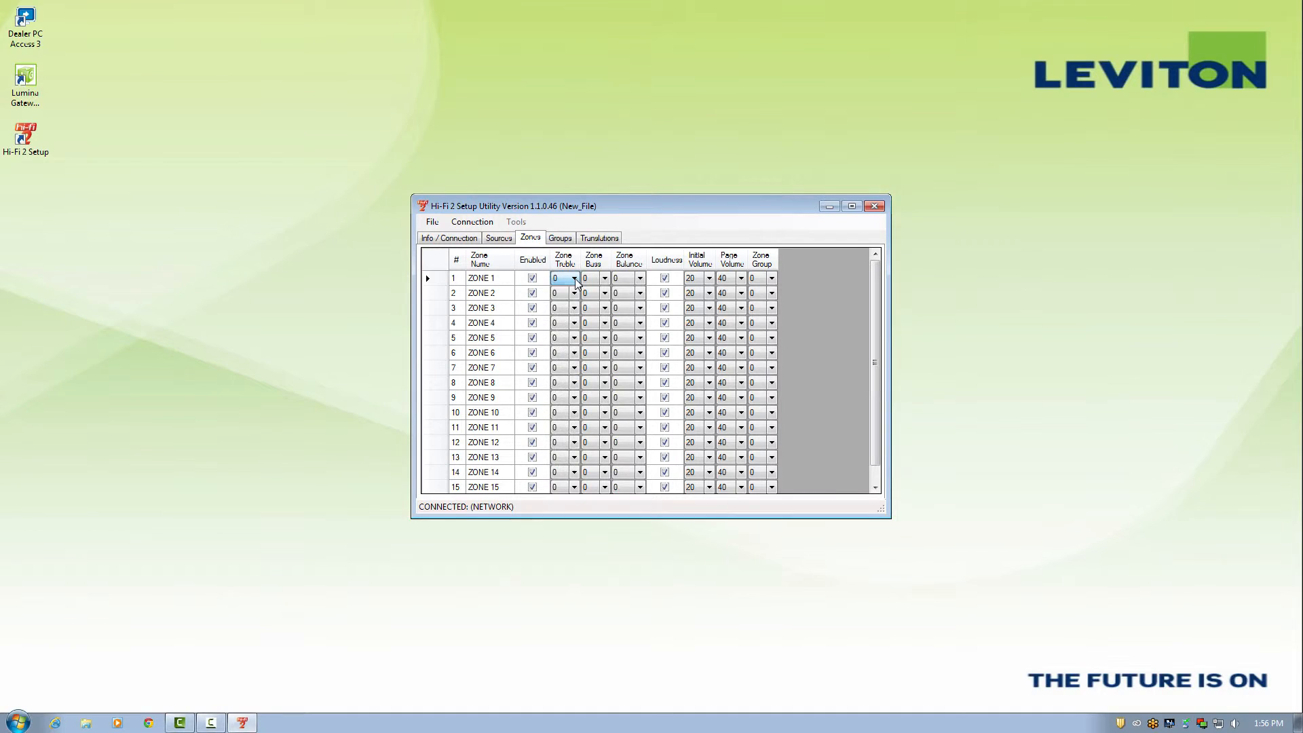
pyautogui.click(606, 282)
pyautogui.click(606, 279)
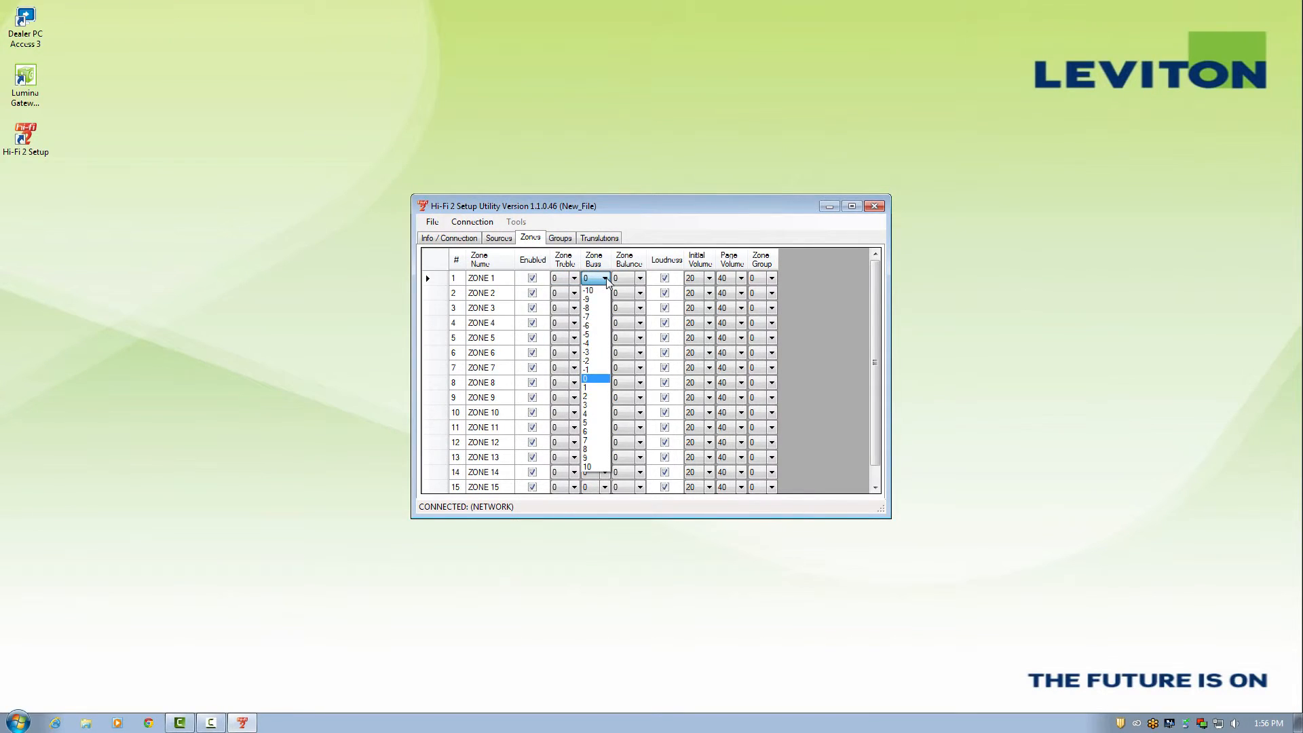
pyautogui.click(606, 279)
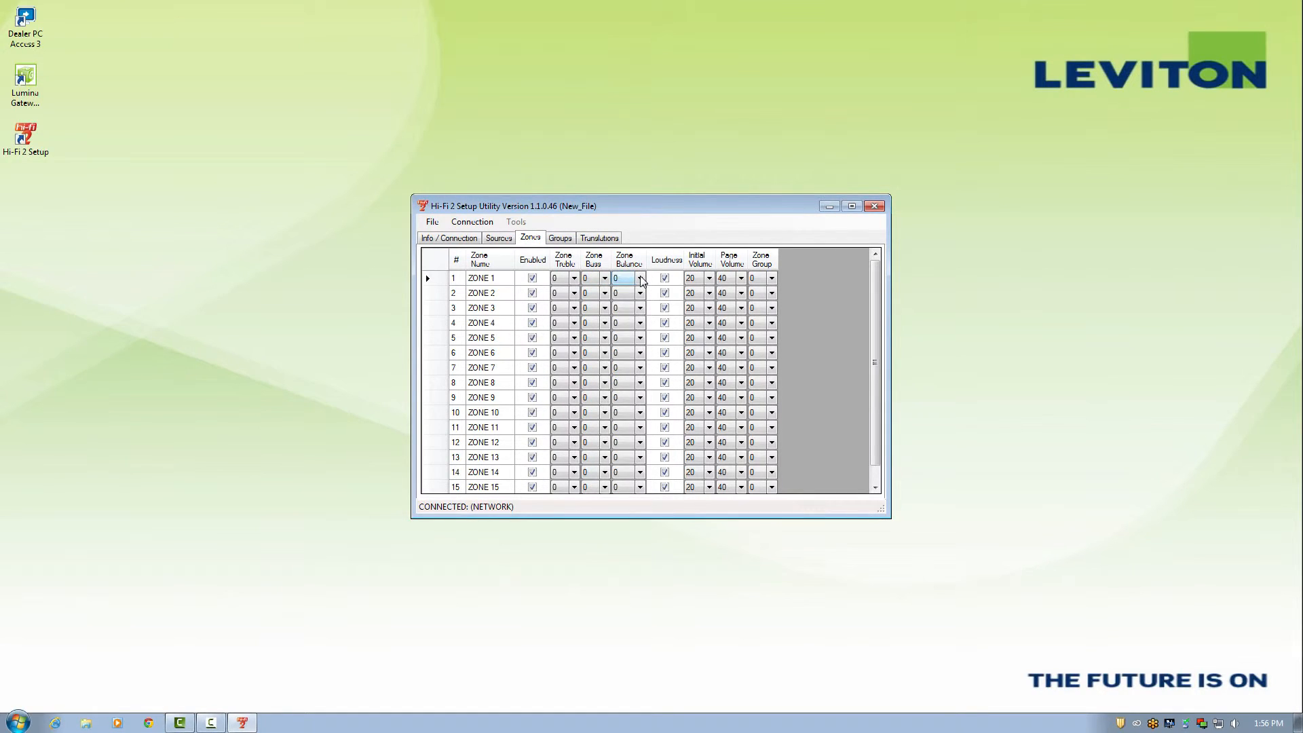
pyautogui.click(640, 279)
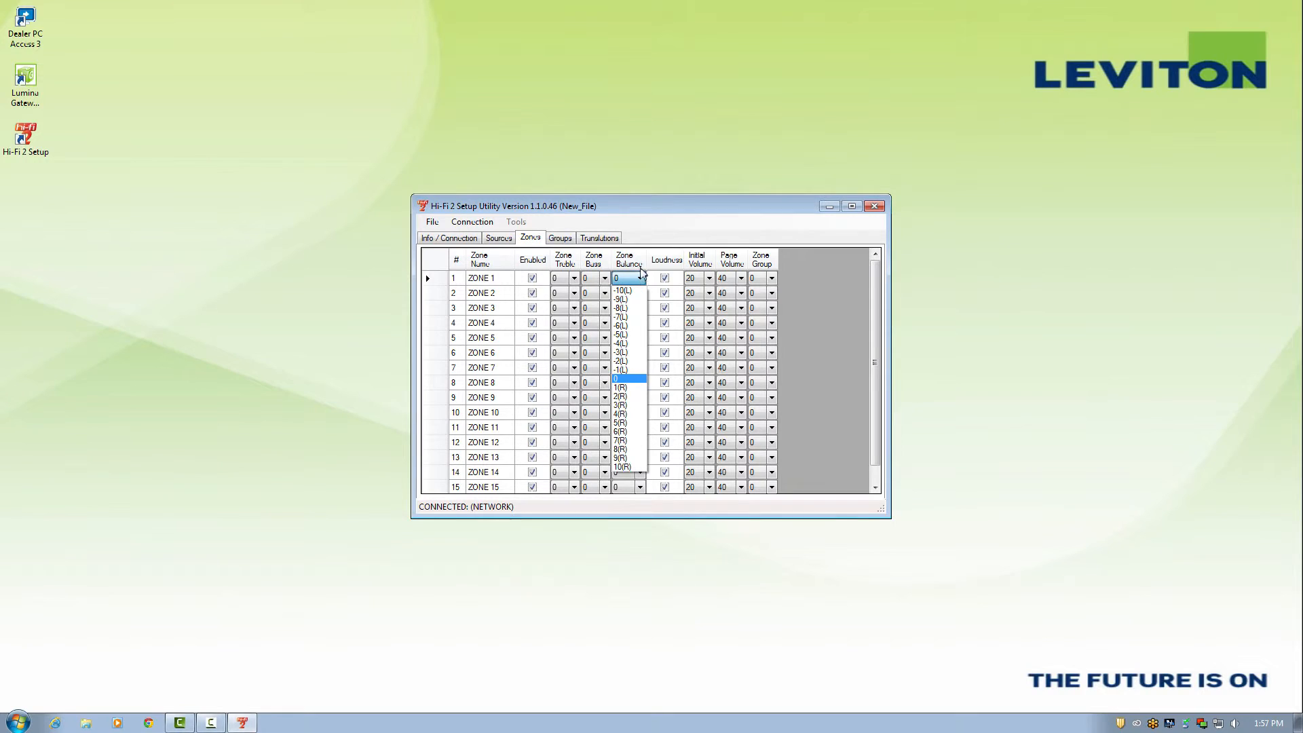
pyautogui.click(668, 259)
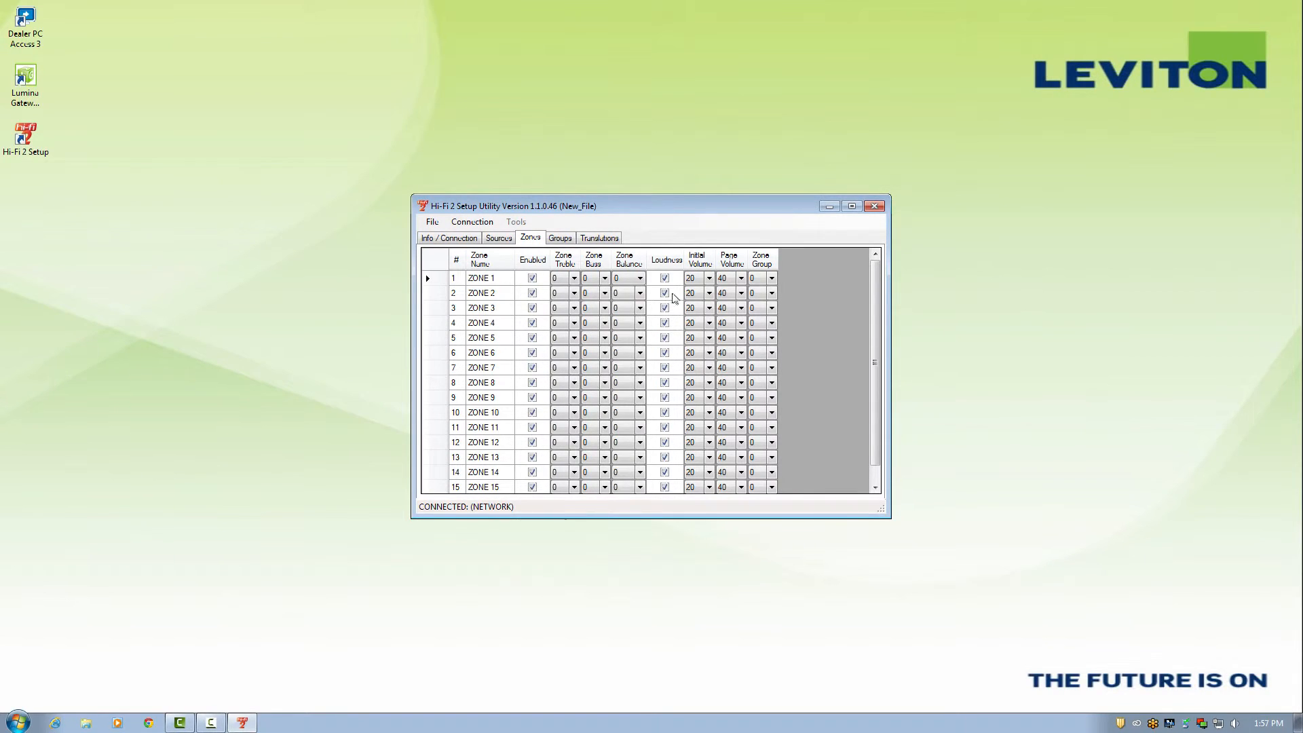
pyautogui.click(706, 279)
# - Review Zone 1's initial volume and page volume, keeping them at 20 and 40
pyautogui.click(710, 279)
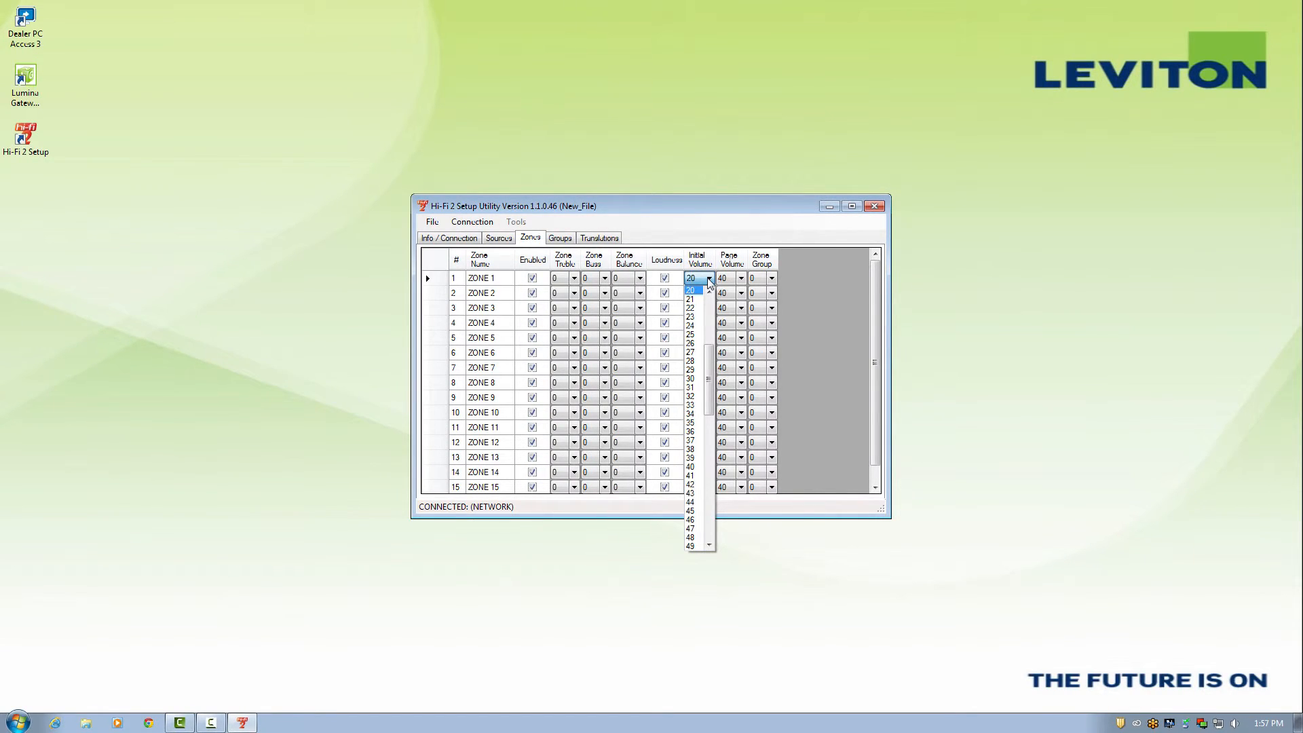
pyautogui.moveTo(710, 355); pyautogui.dragTo(727, 493)
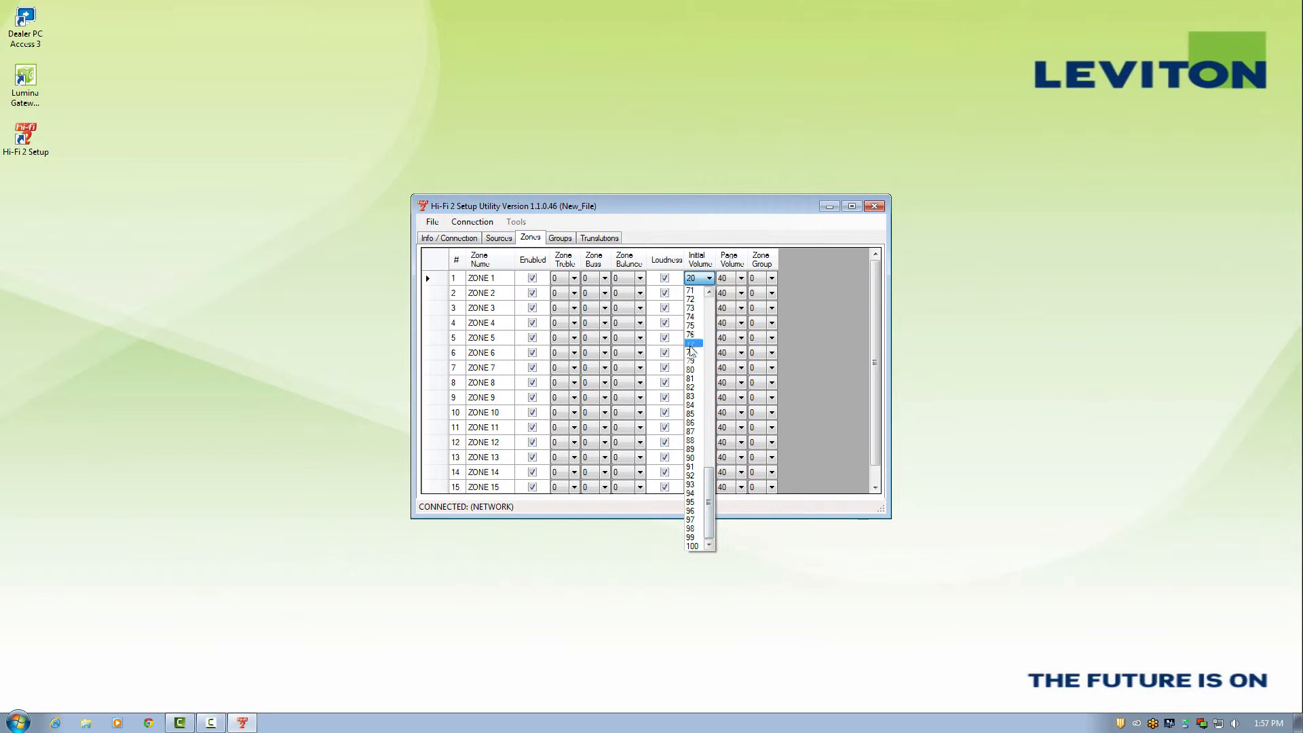
pyautogui.click(709, 279)
pyautogui.click(741, 279)
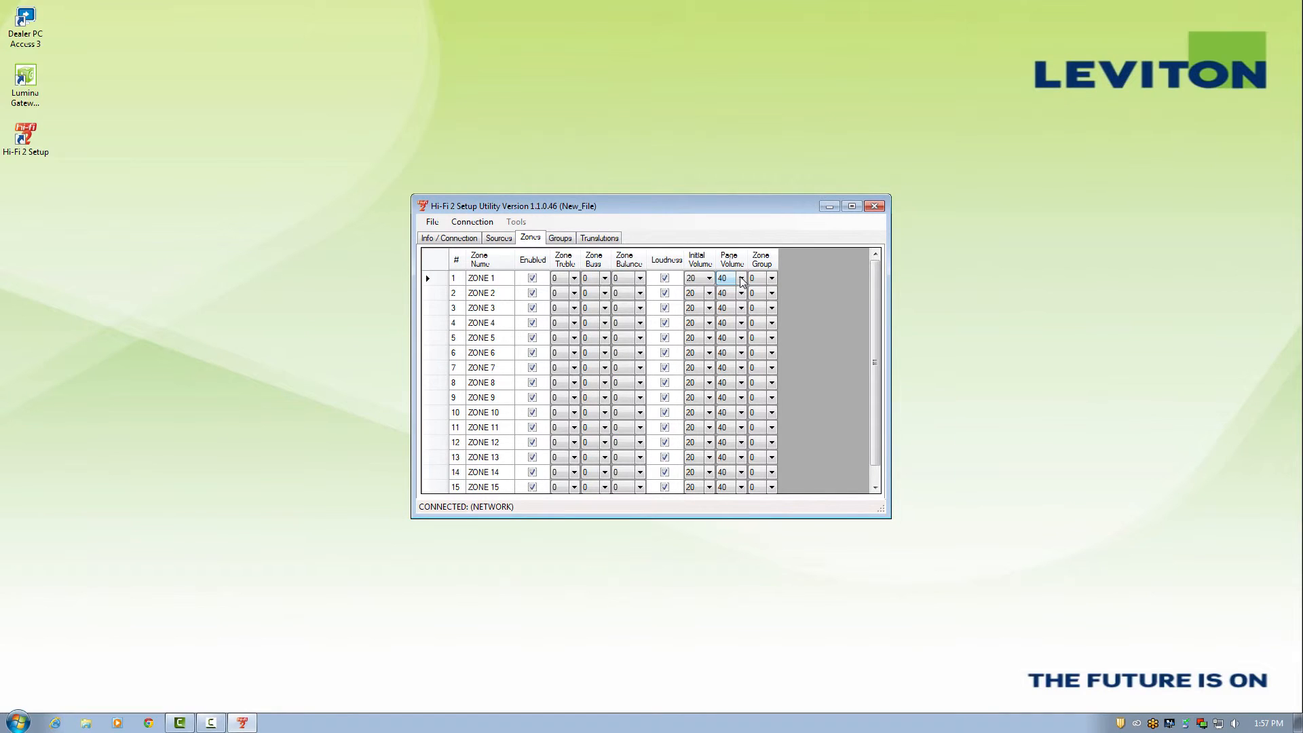
pyautogui.click(741, 279)
pyautogui.moveTo(741, 428); pyautogui.dragTo(746, 511)
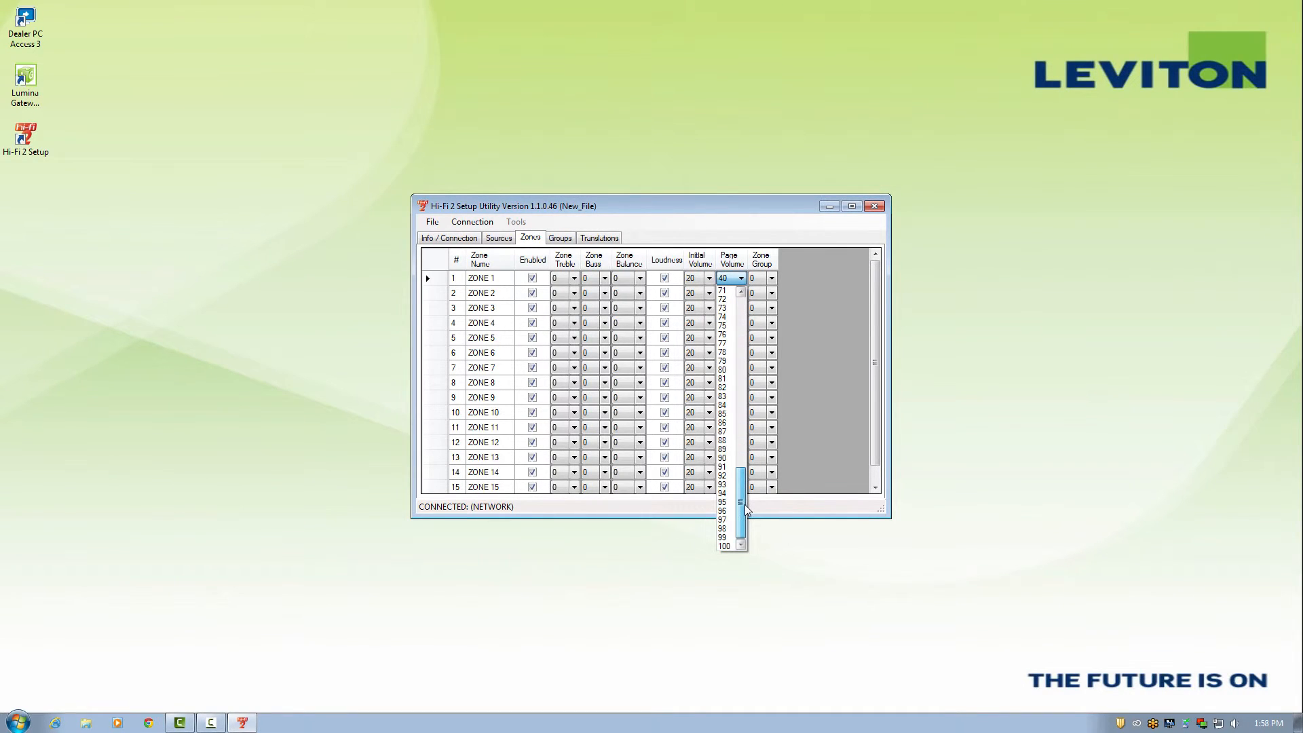
pyautogui.click(764, 261)
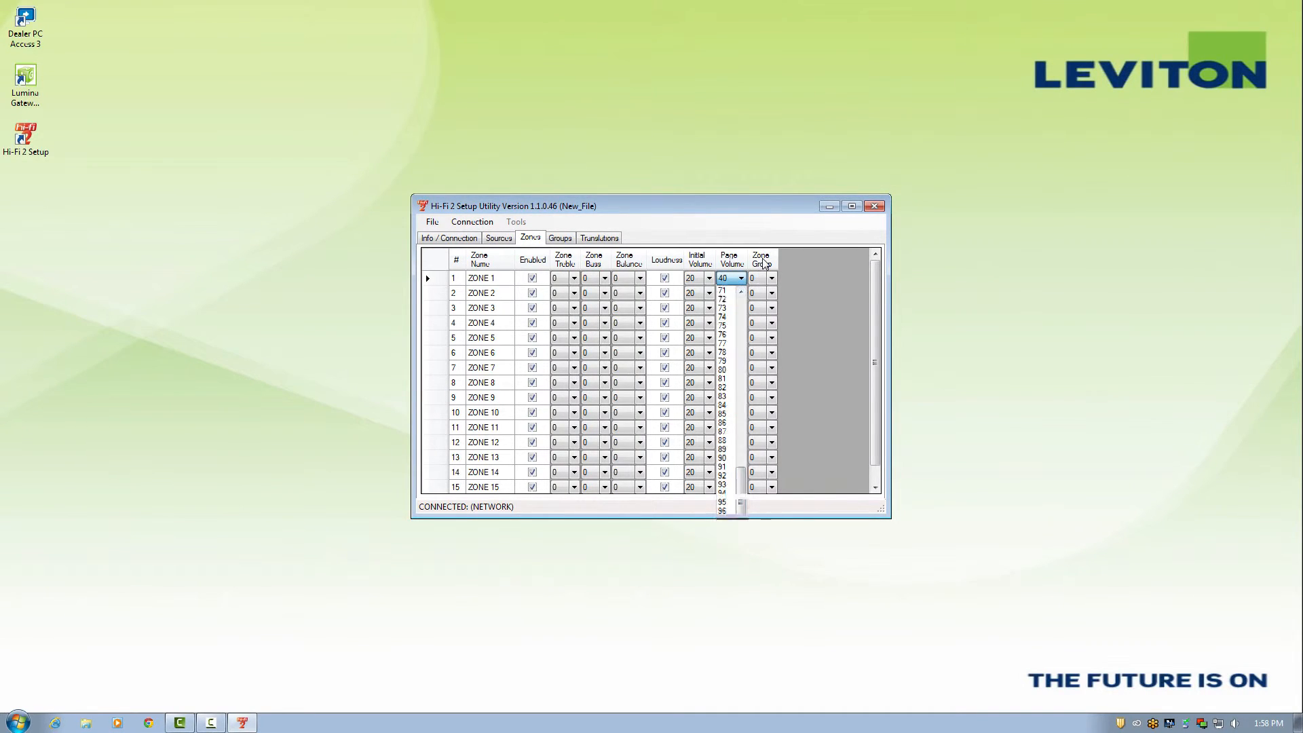
# - Keep Zone 1 in zone group 0 and view the GROUP 1–8 settings
pyautogui.click(772, 279)
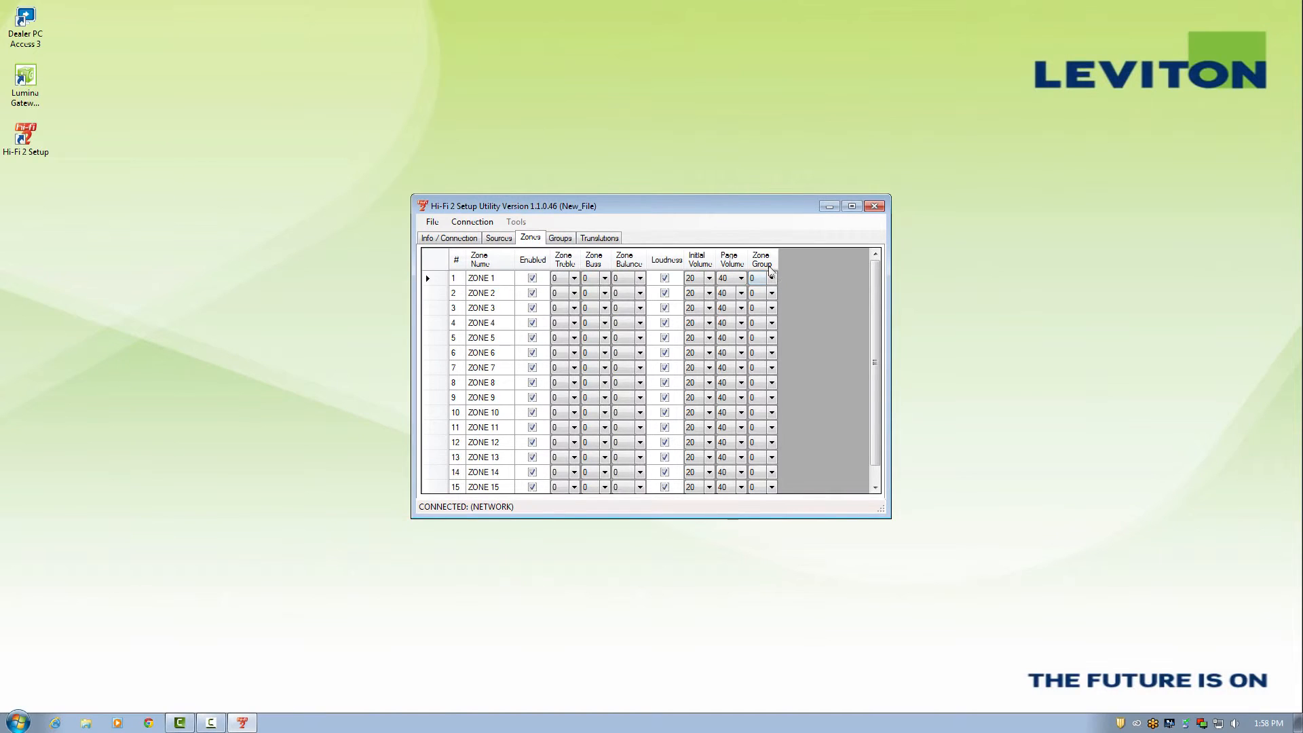
pyautogui.click(773, 279)
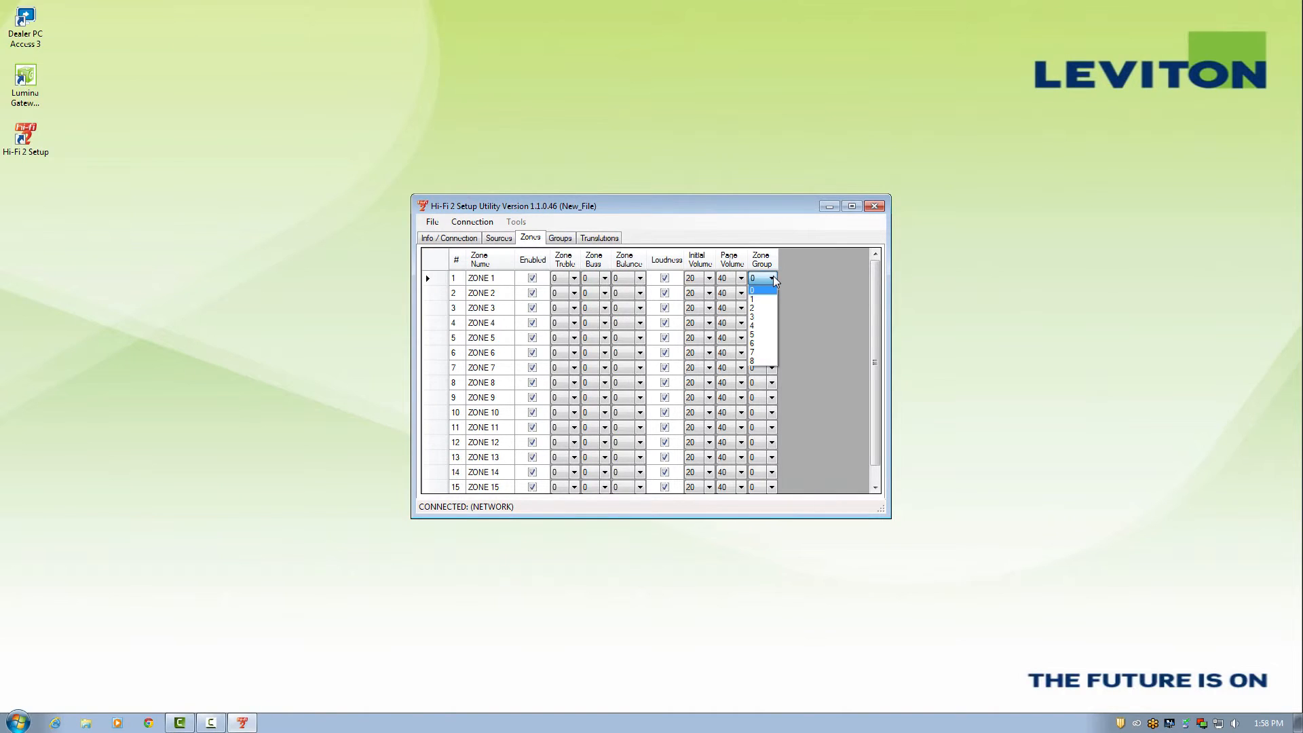
pyautogui.click(773, 278)
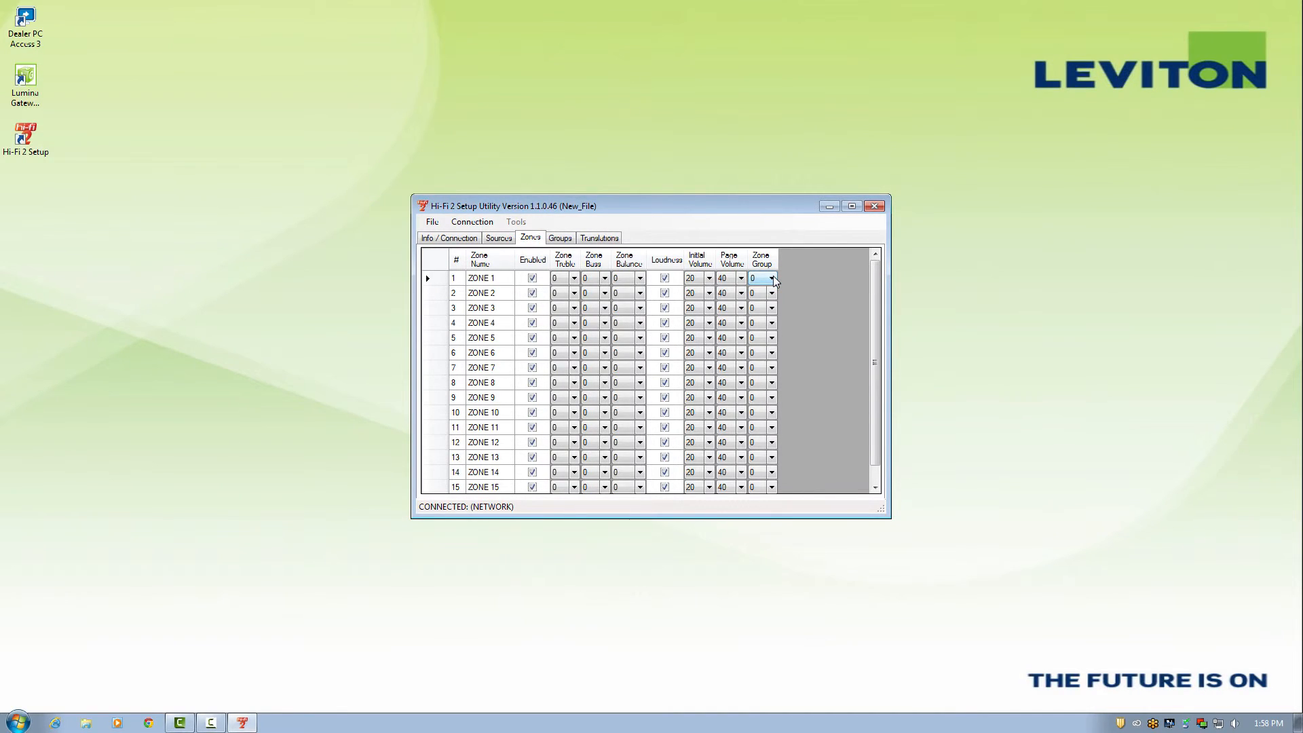
pyautogui.click(567, 240)
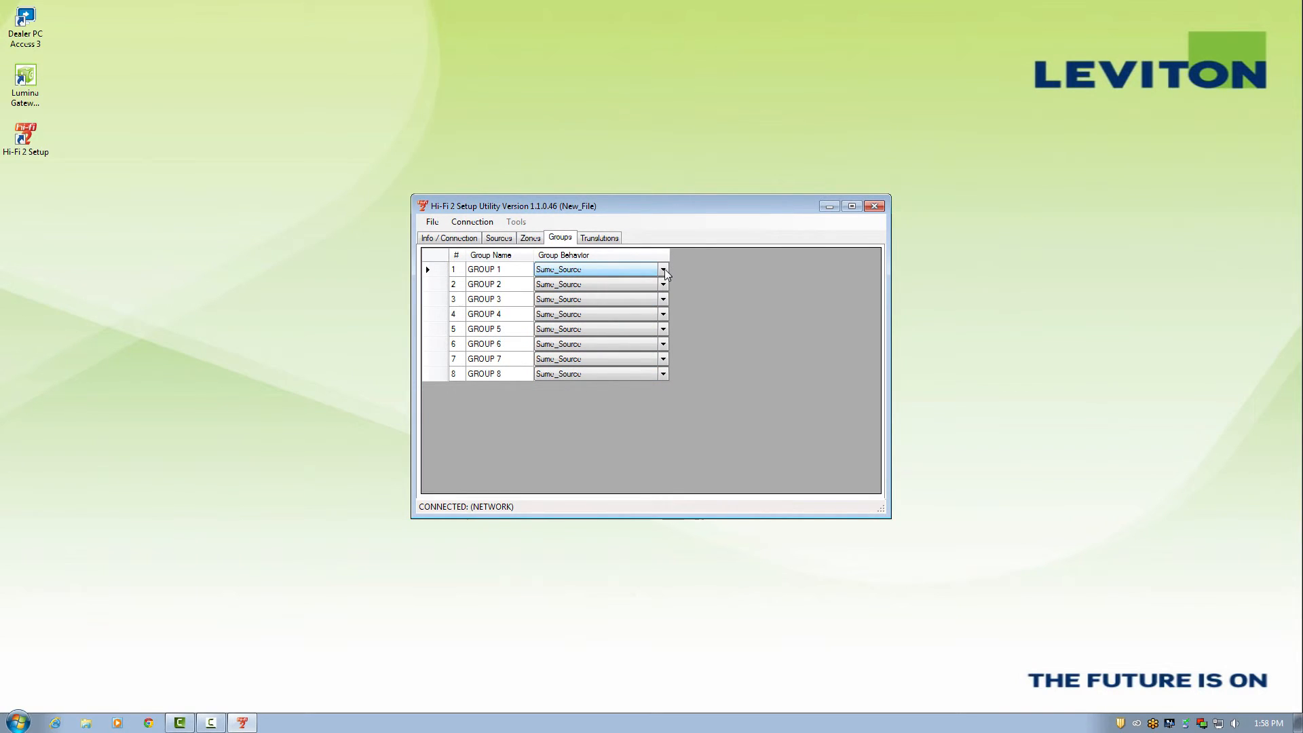
pyautogui.click(663, 270)
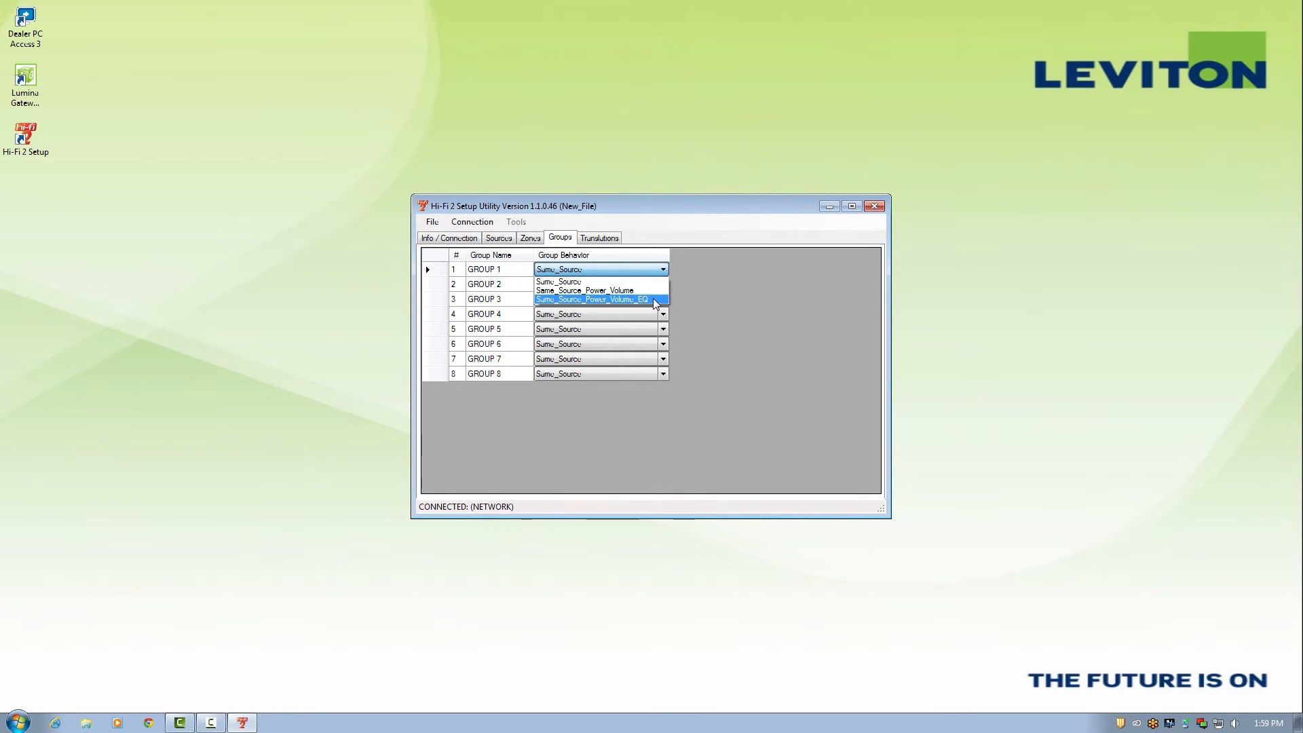
pyautogui.click(711, 303)
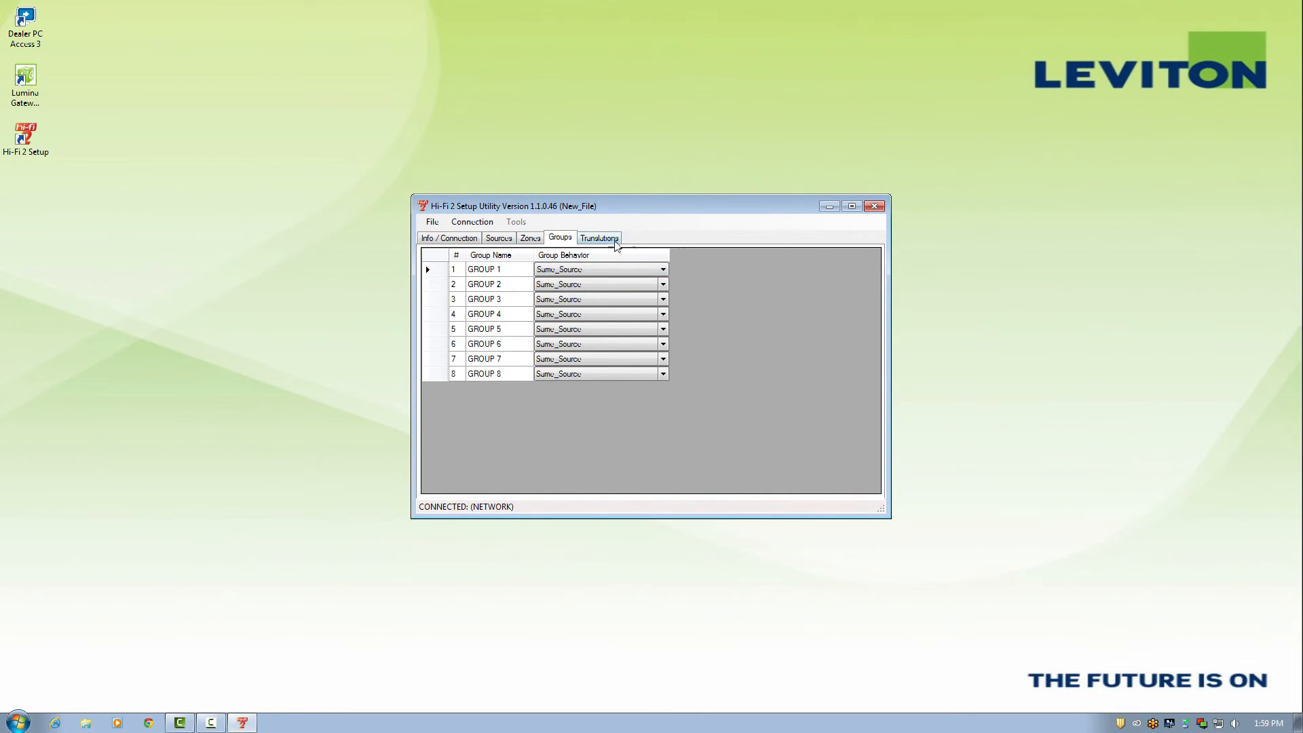
# - Load the Español (latinoamericano) words into the translations table
pyautogui.click(604, 241)
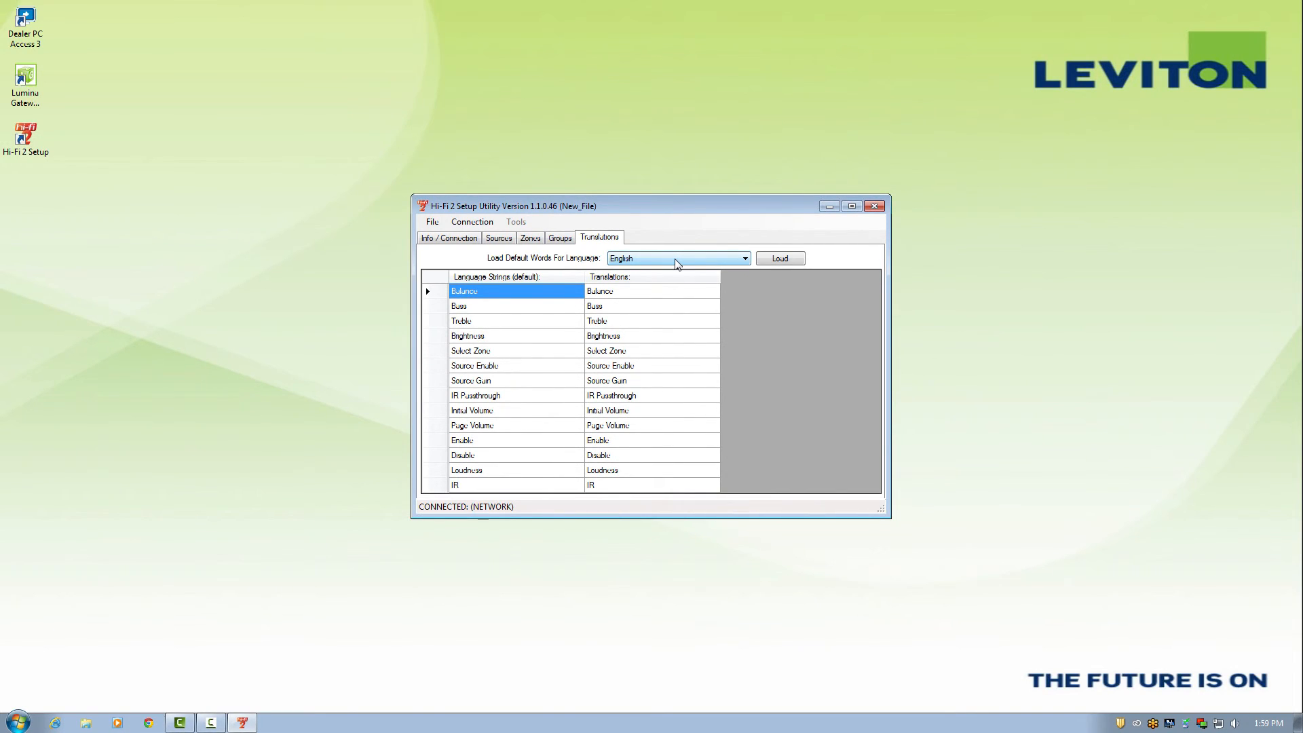
pyautogui.click(747, 260)
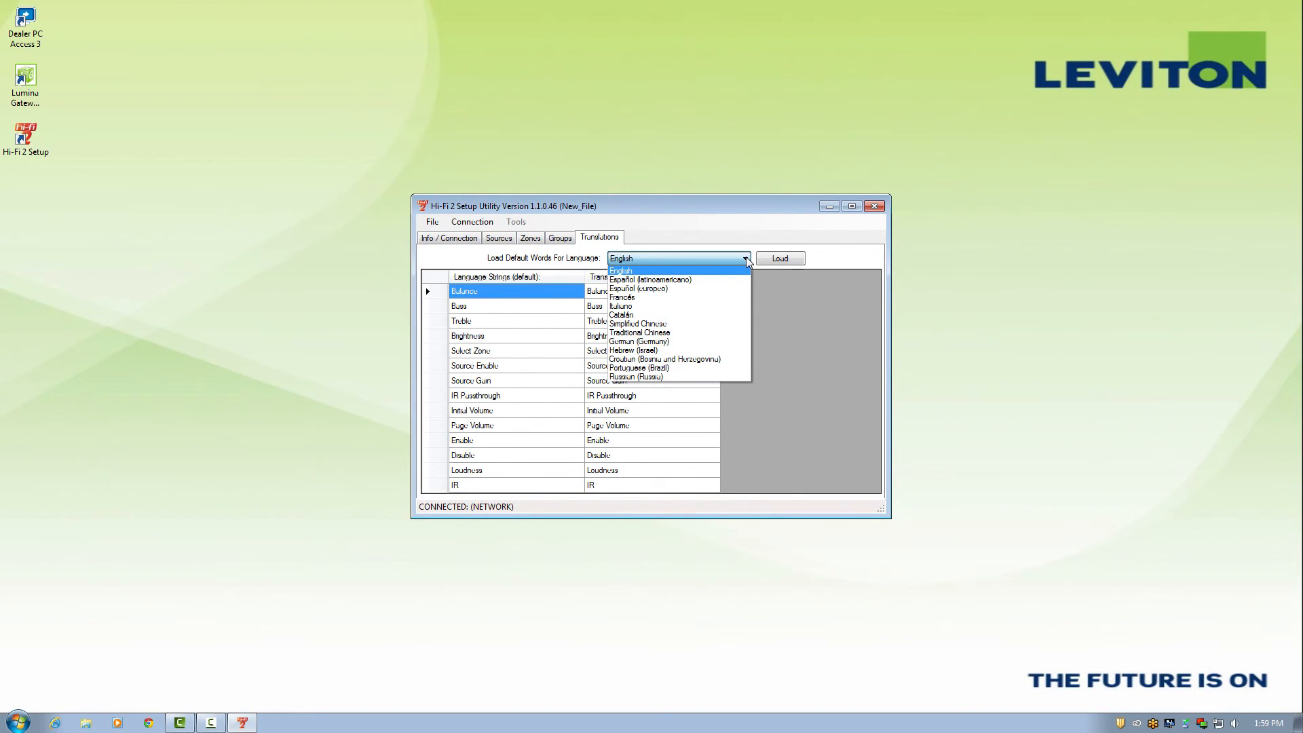
pyautogui.click(715, 281)
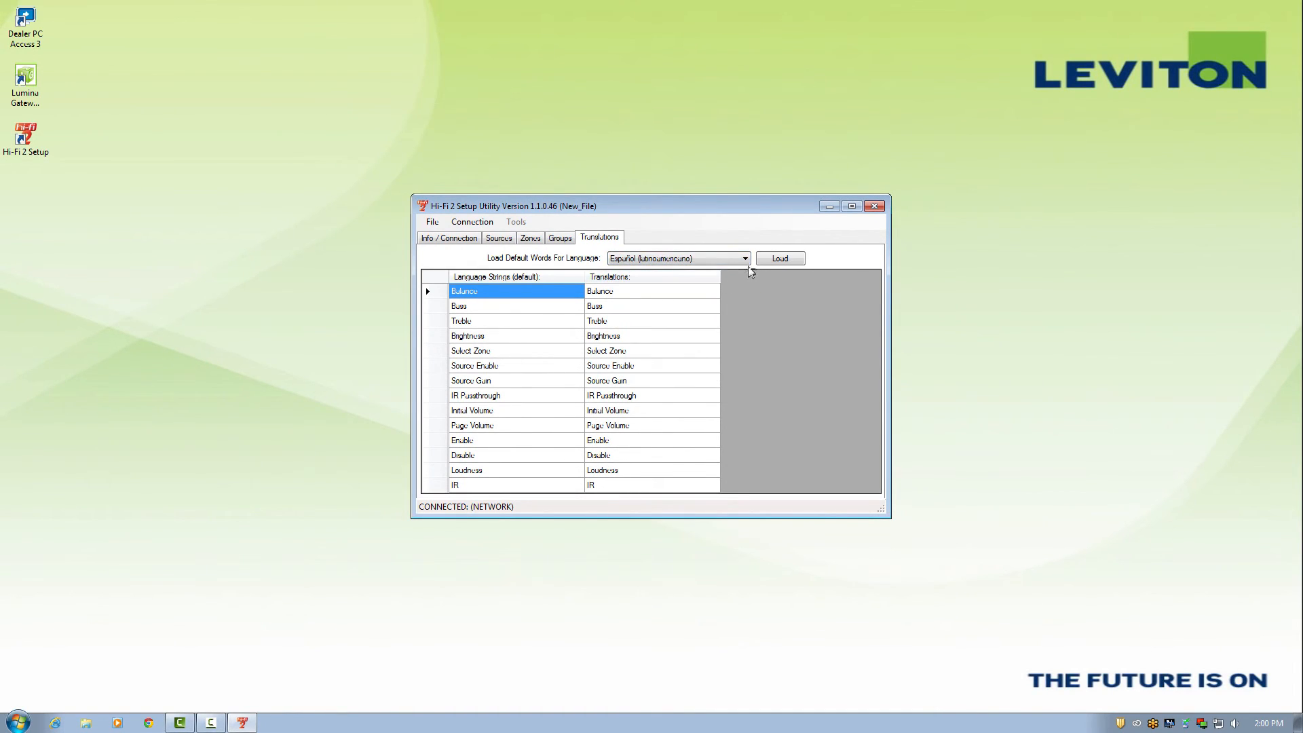
pyautogui.click(772, 260)
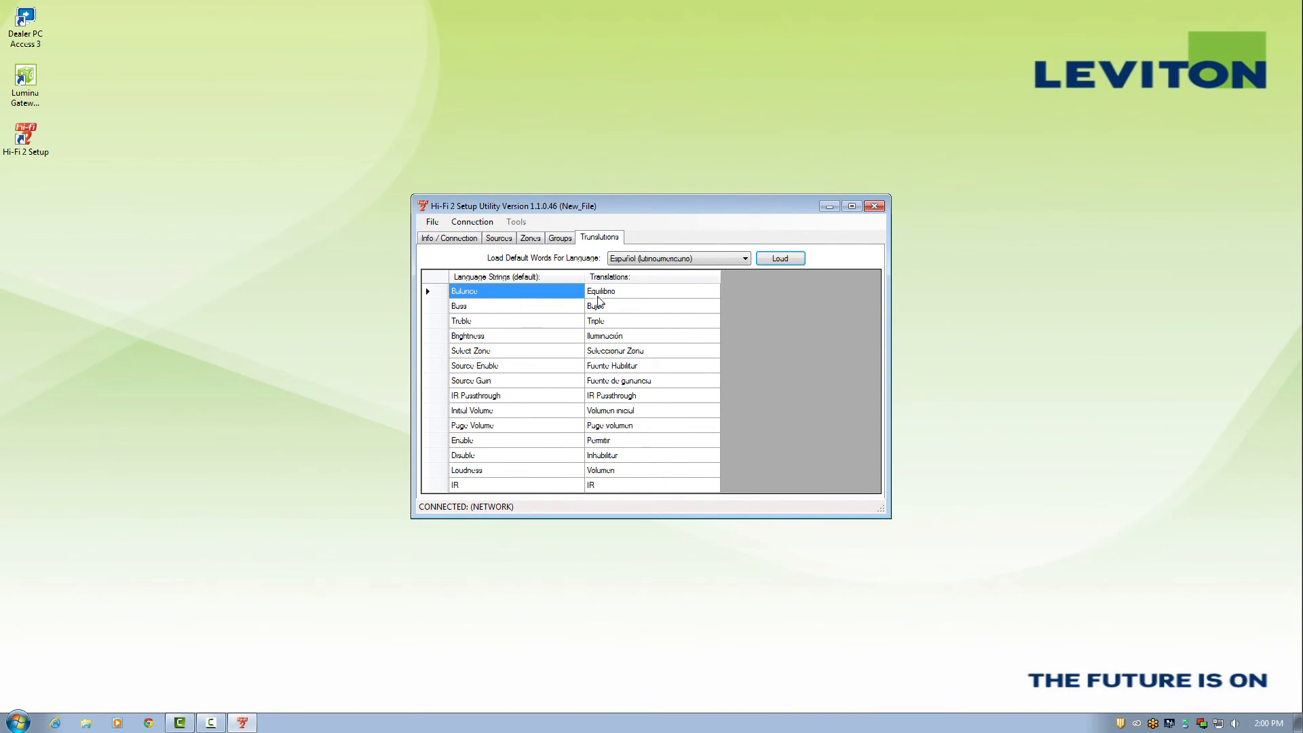
# - Reload the English default words as the translations
pyautogui.click(745, 259)
pyautogui.click(746, 269)
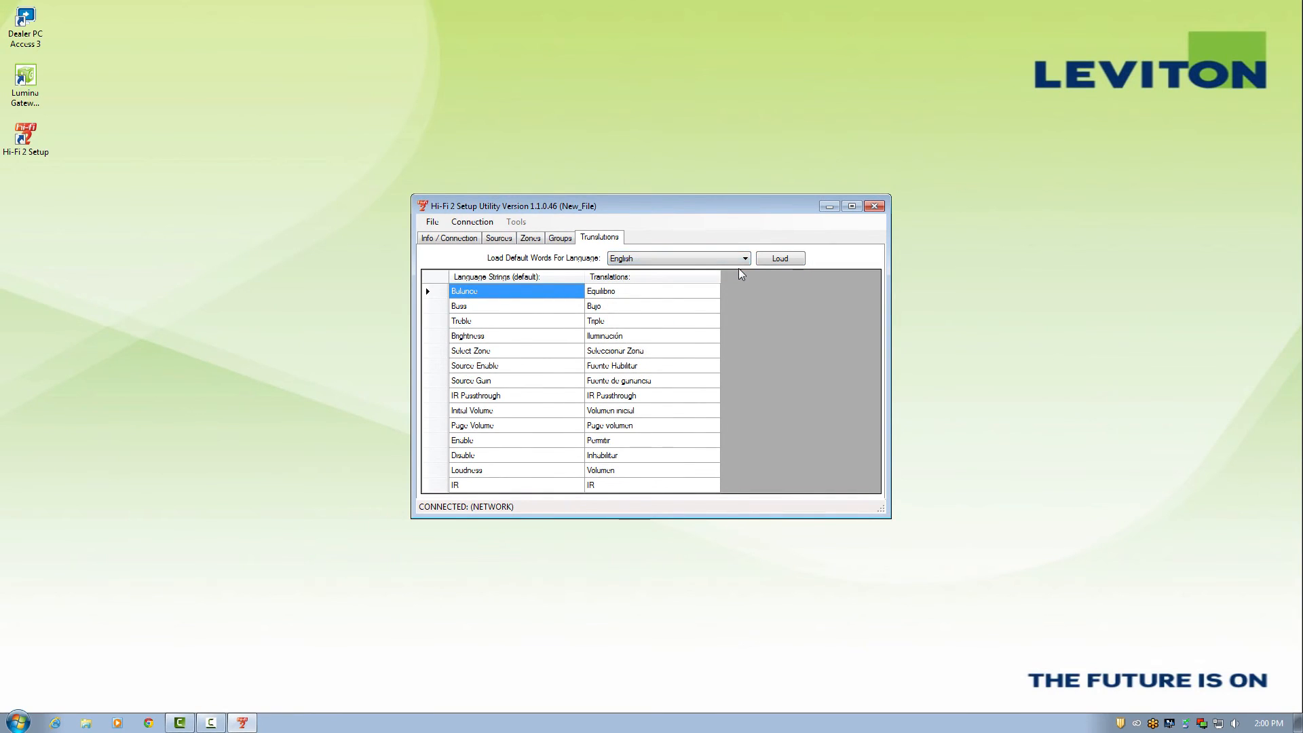
pyautogui.click(771, 263)
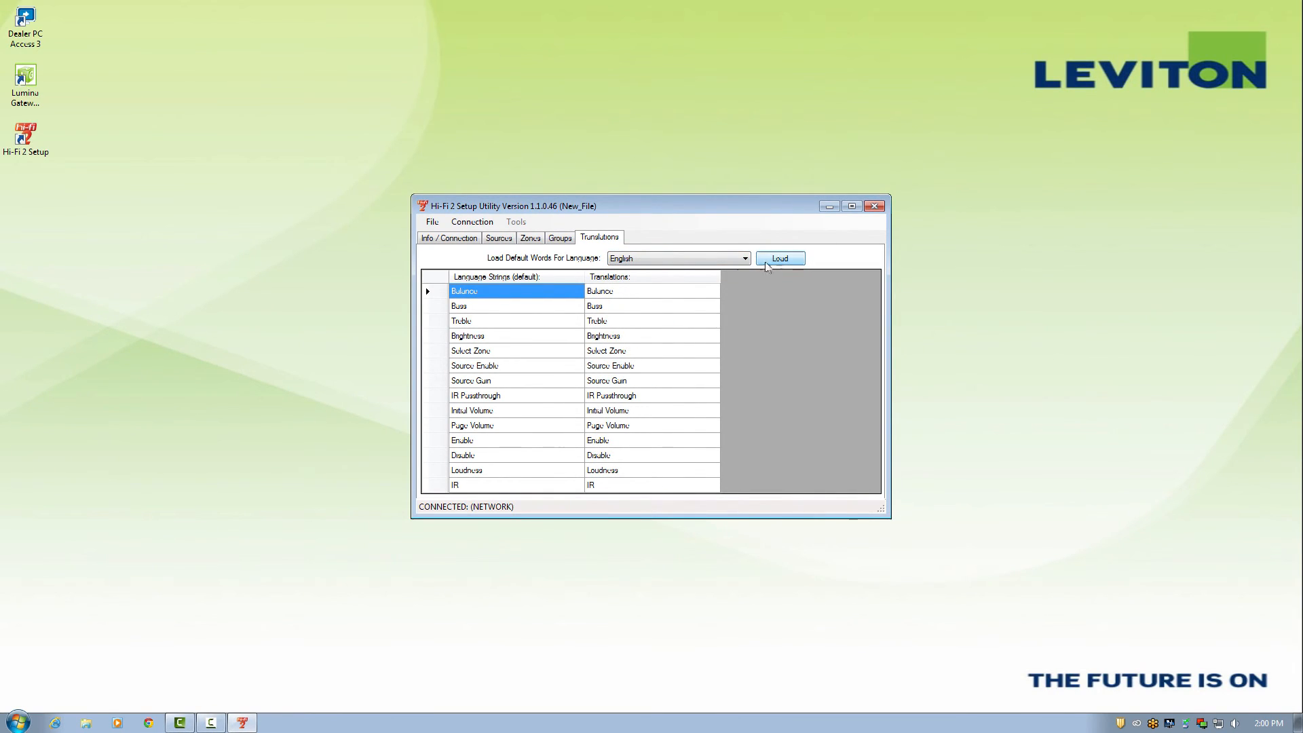
# - Write the configuration to the Hi-Fi 2 from the Info / Connection page
pyautogui.click(462, 243)
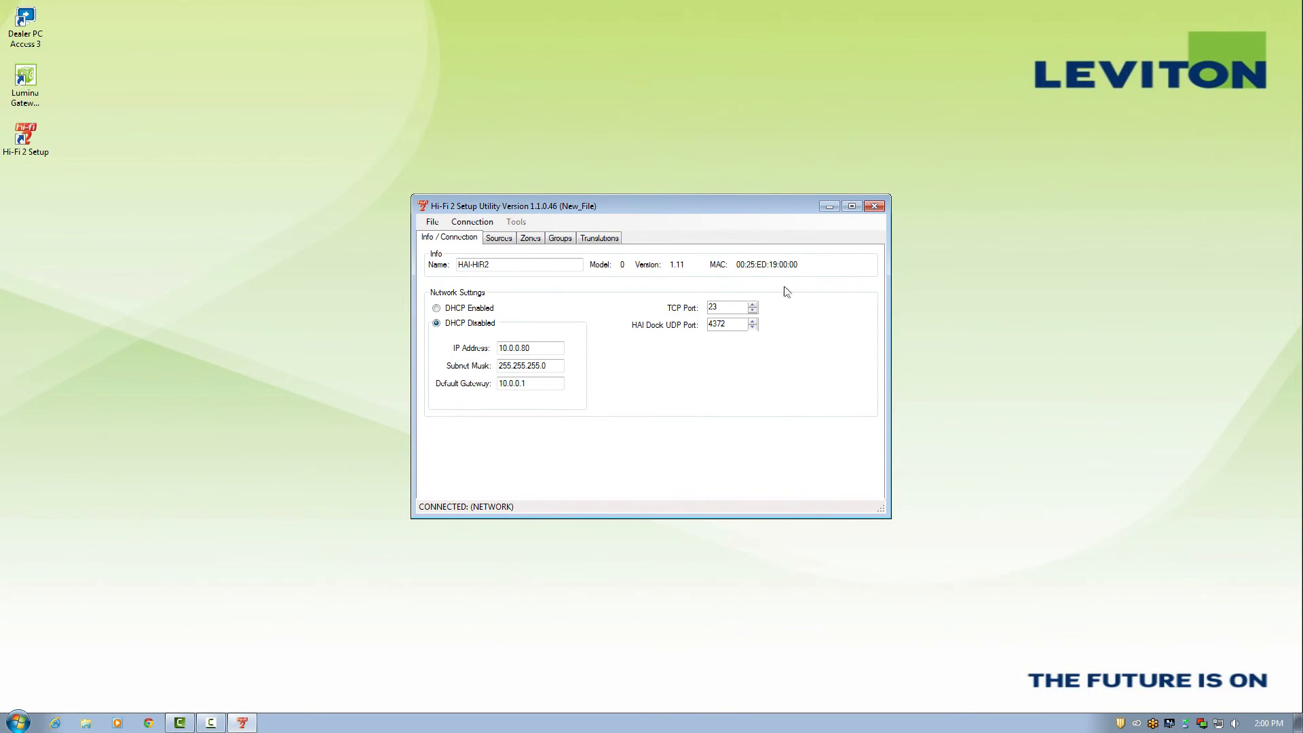
pyautogui.click(491, 224)
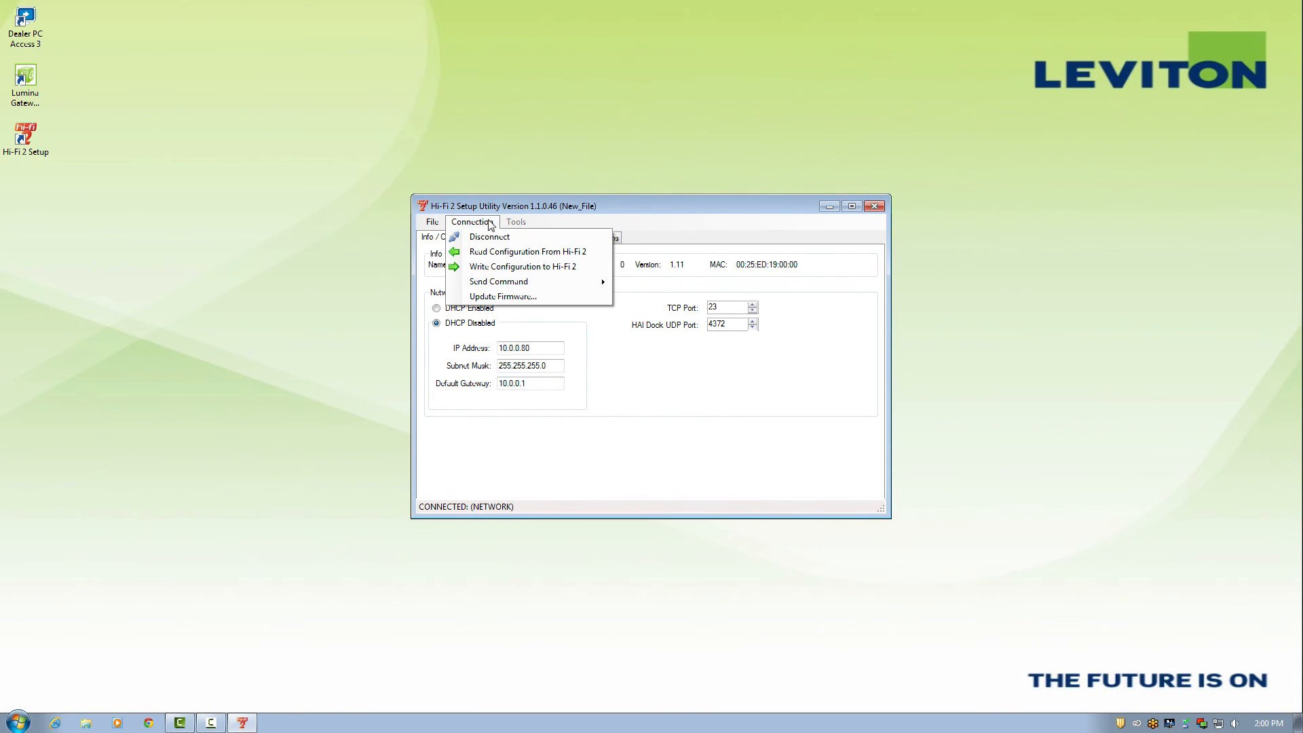
pyautogui.click(491, 268)
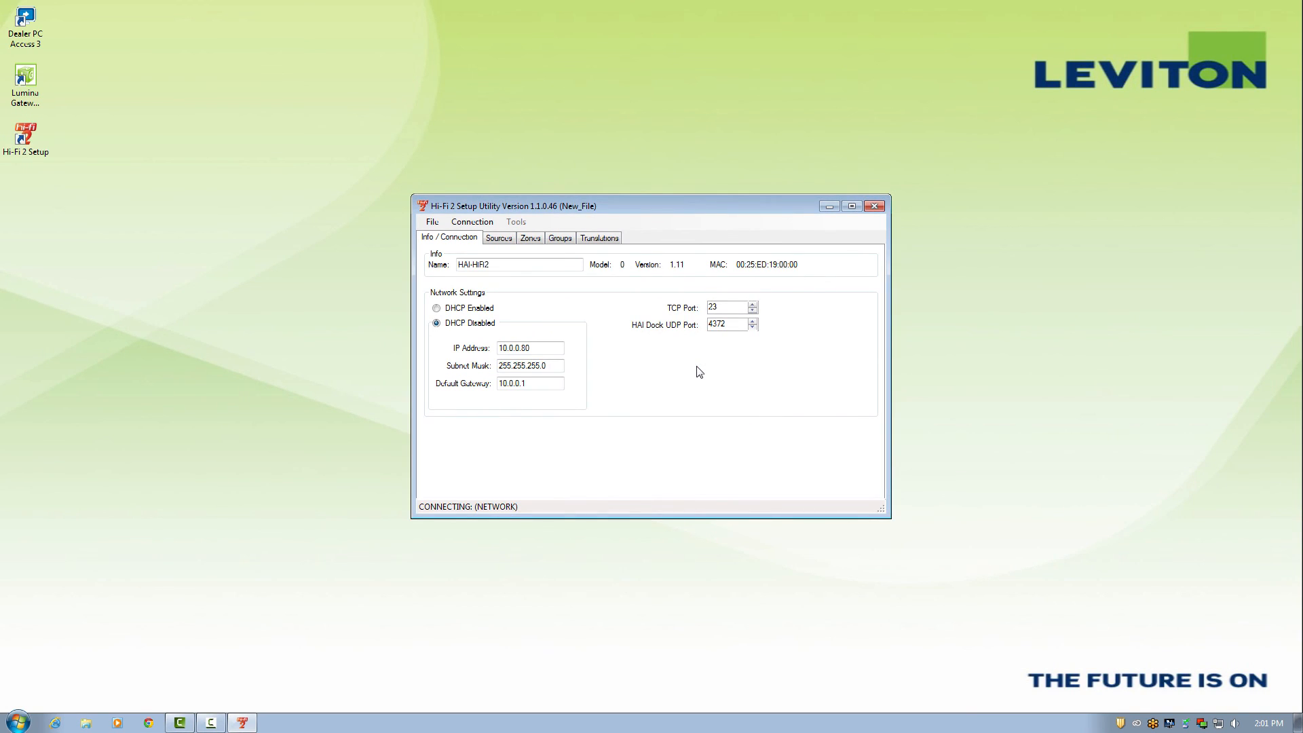
# - Start saving the configuration with Save As, then cancel it
pyautogui.click(435, 222)
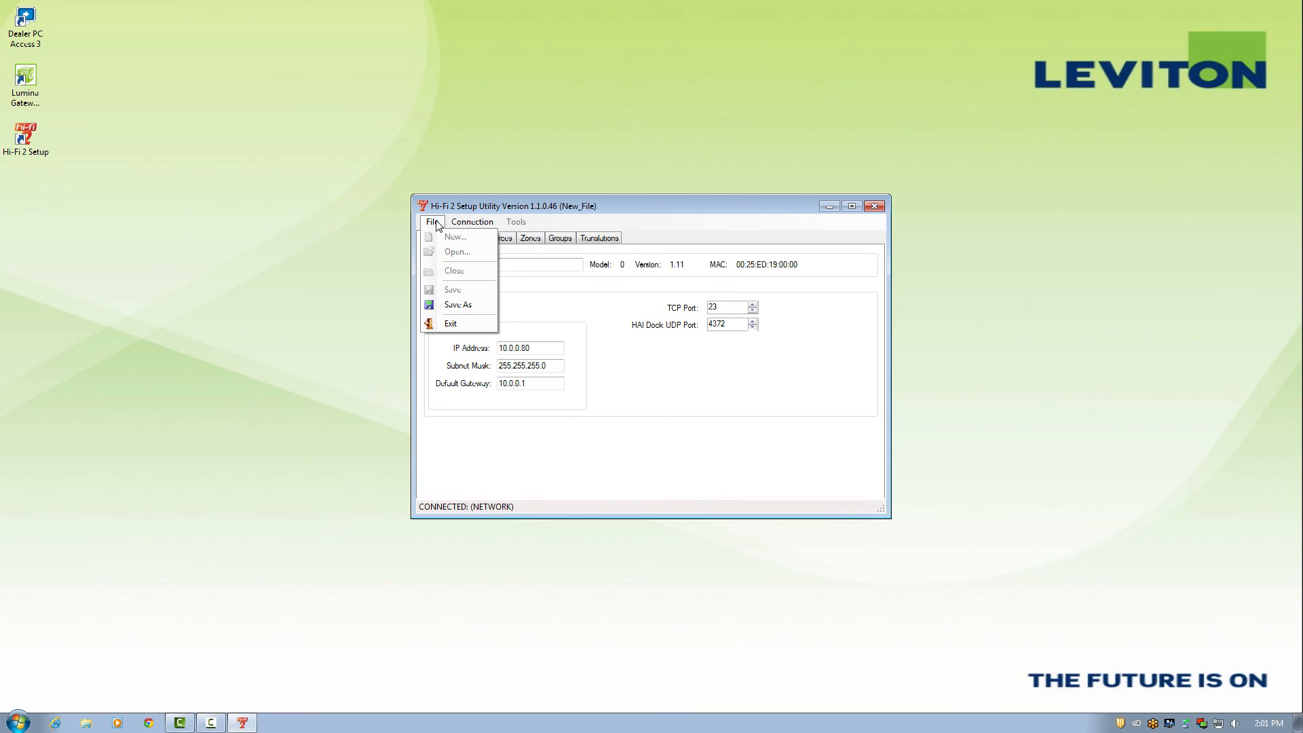
pyautogui.click(458, 305)
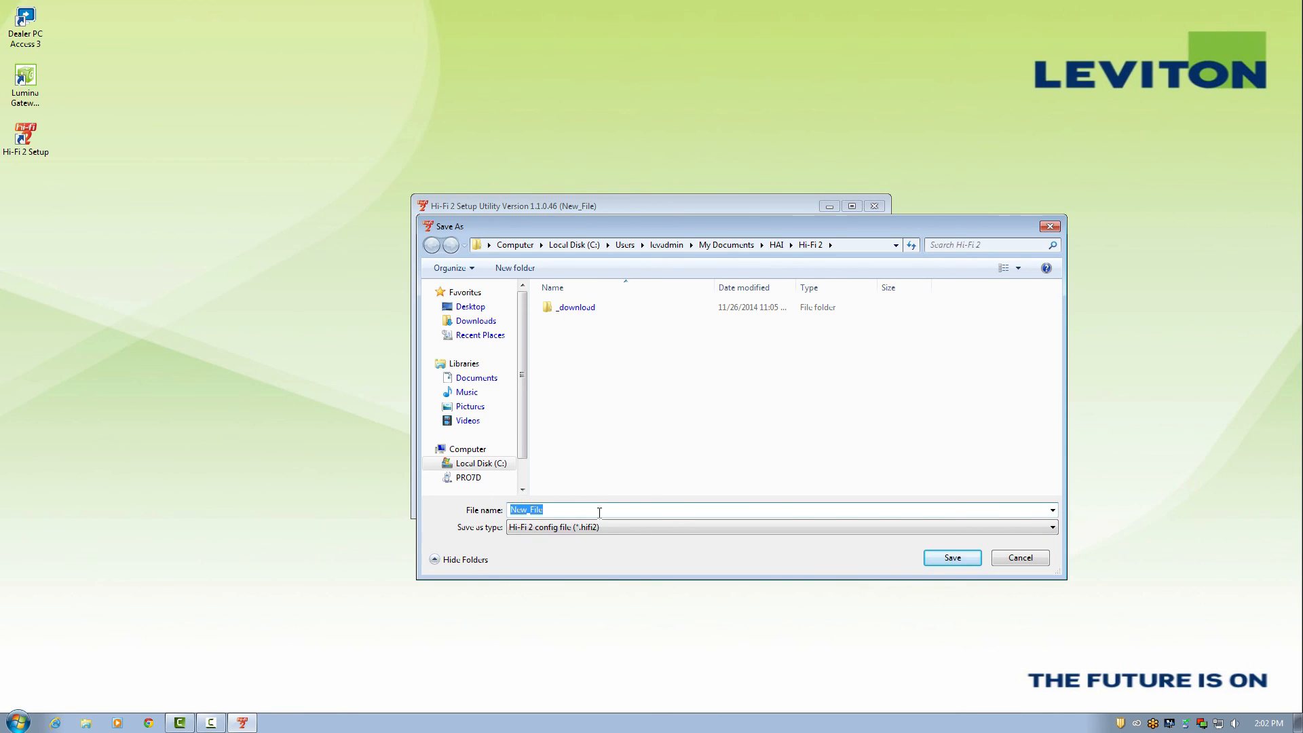
pyautogui.click(1011, 562)
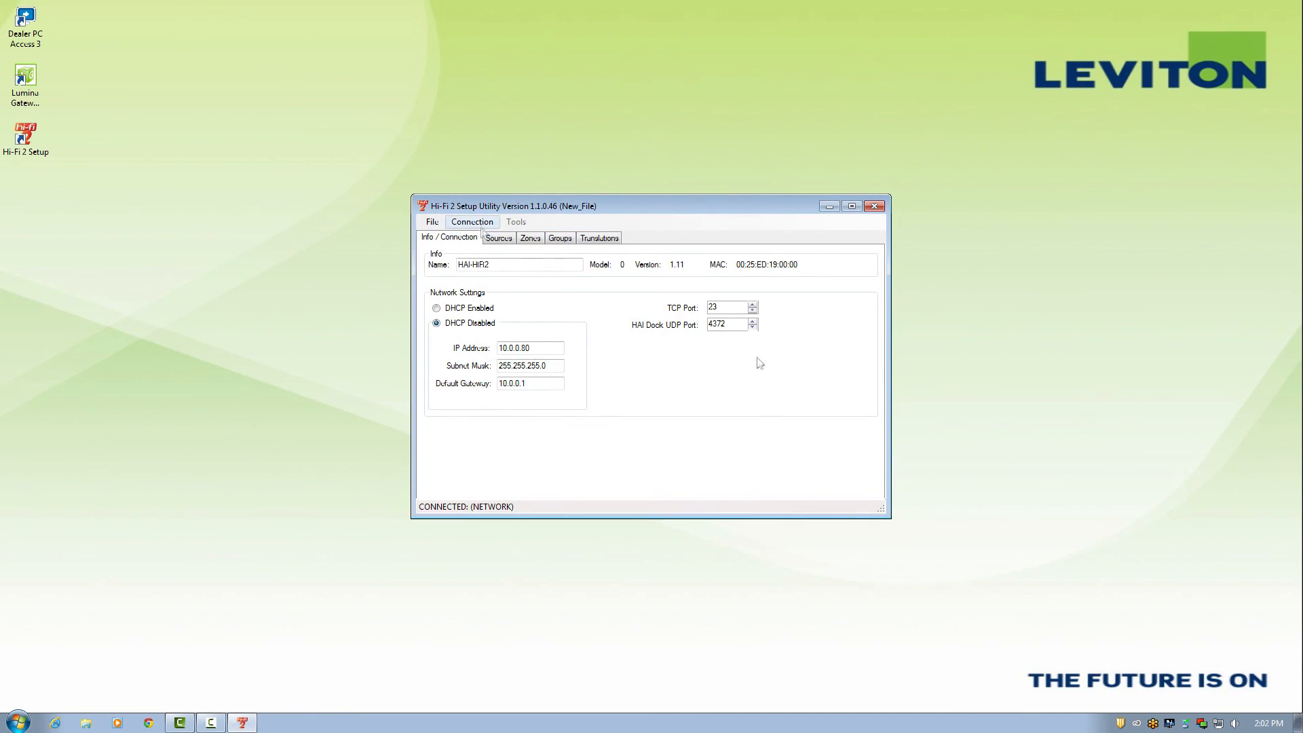
# - Disconnect from the Hi-Fi 2 and close the utility, declining to save
pyautogui.click(478, 224)
pyautogui.click(483, 238)
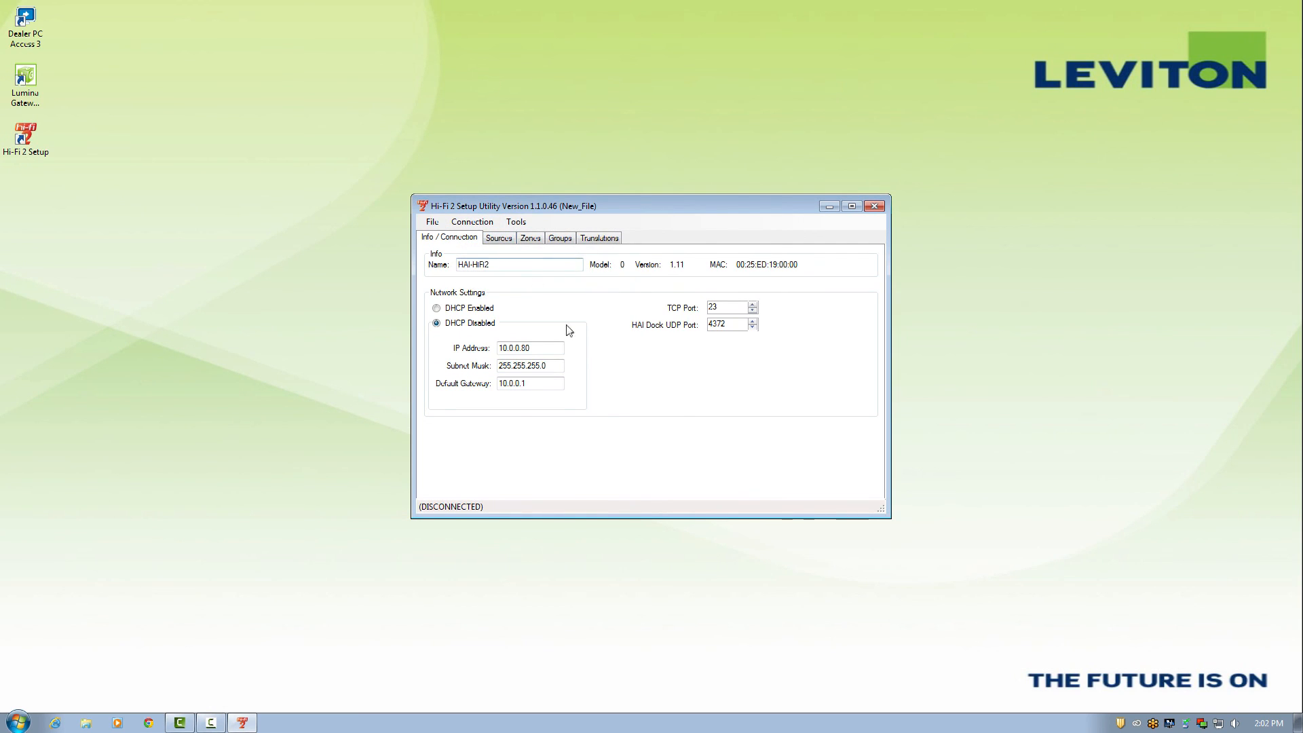
pyautogui.click(875, 207)
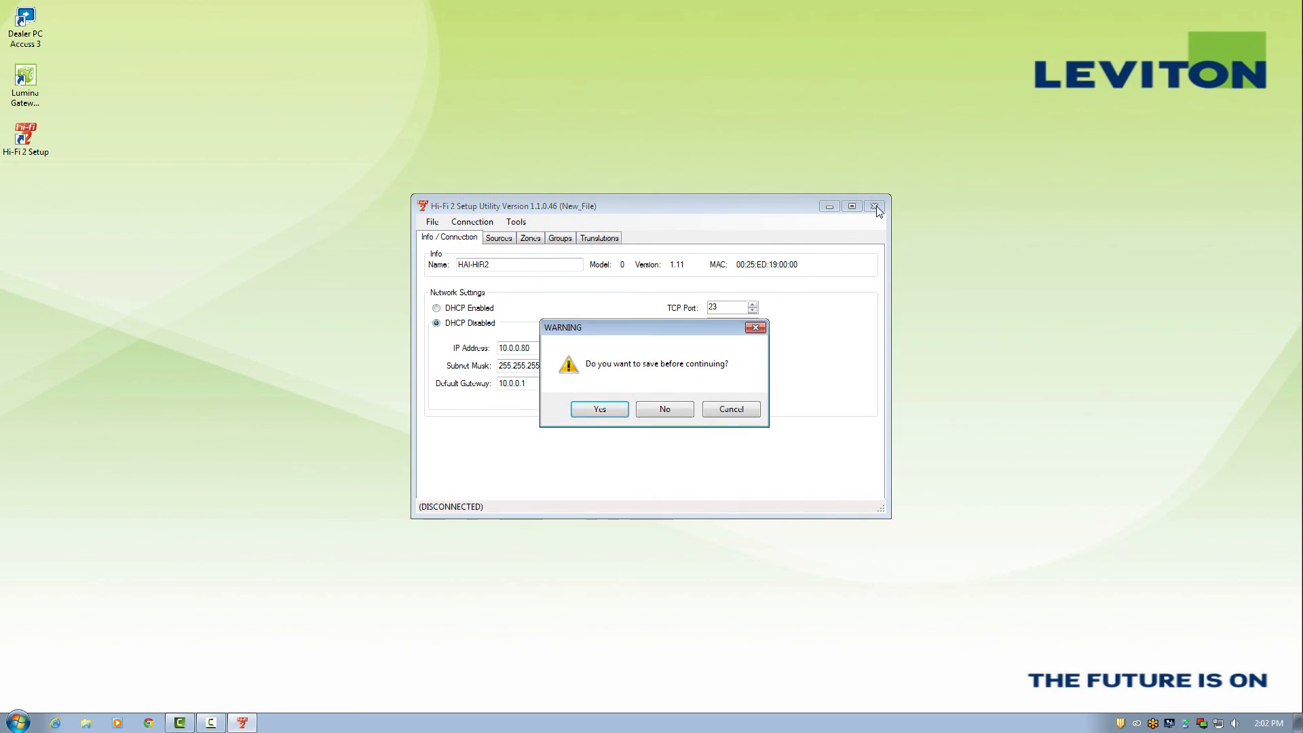
pyautogui.click(665, 409)
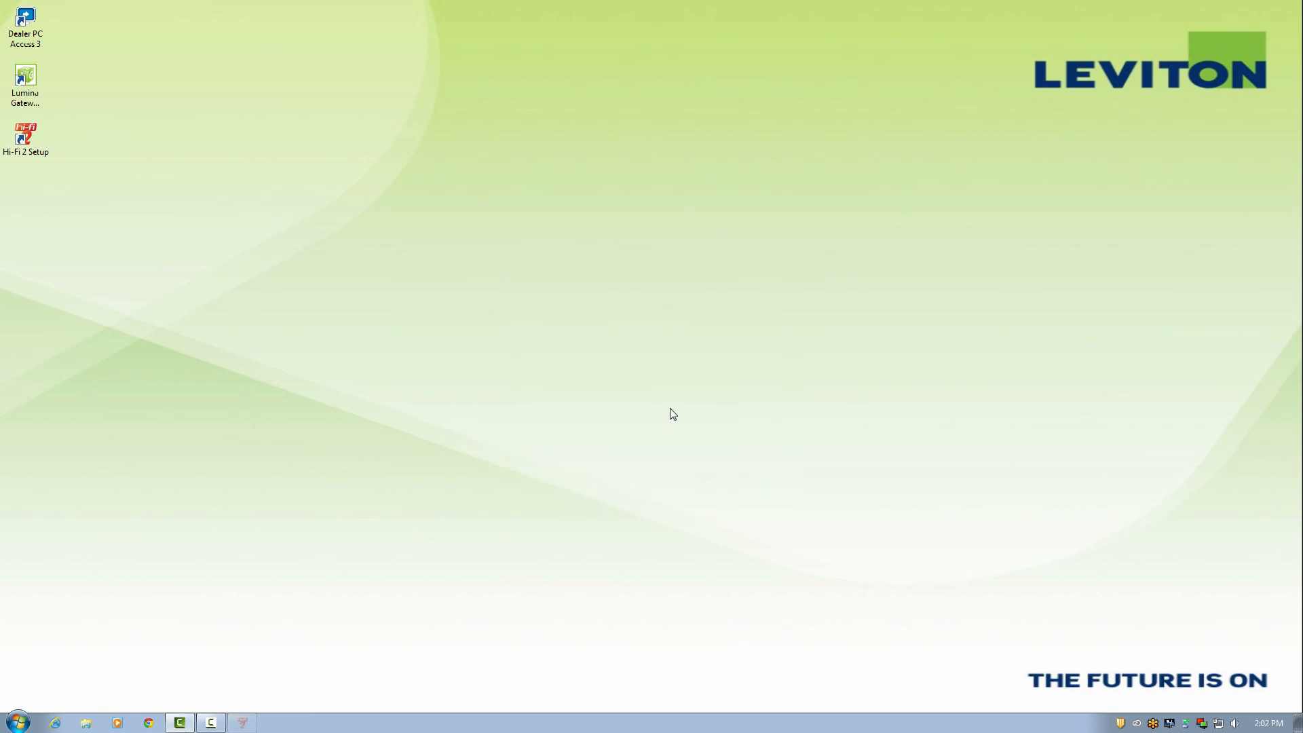